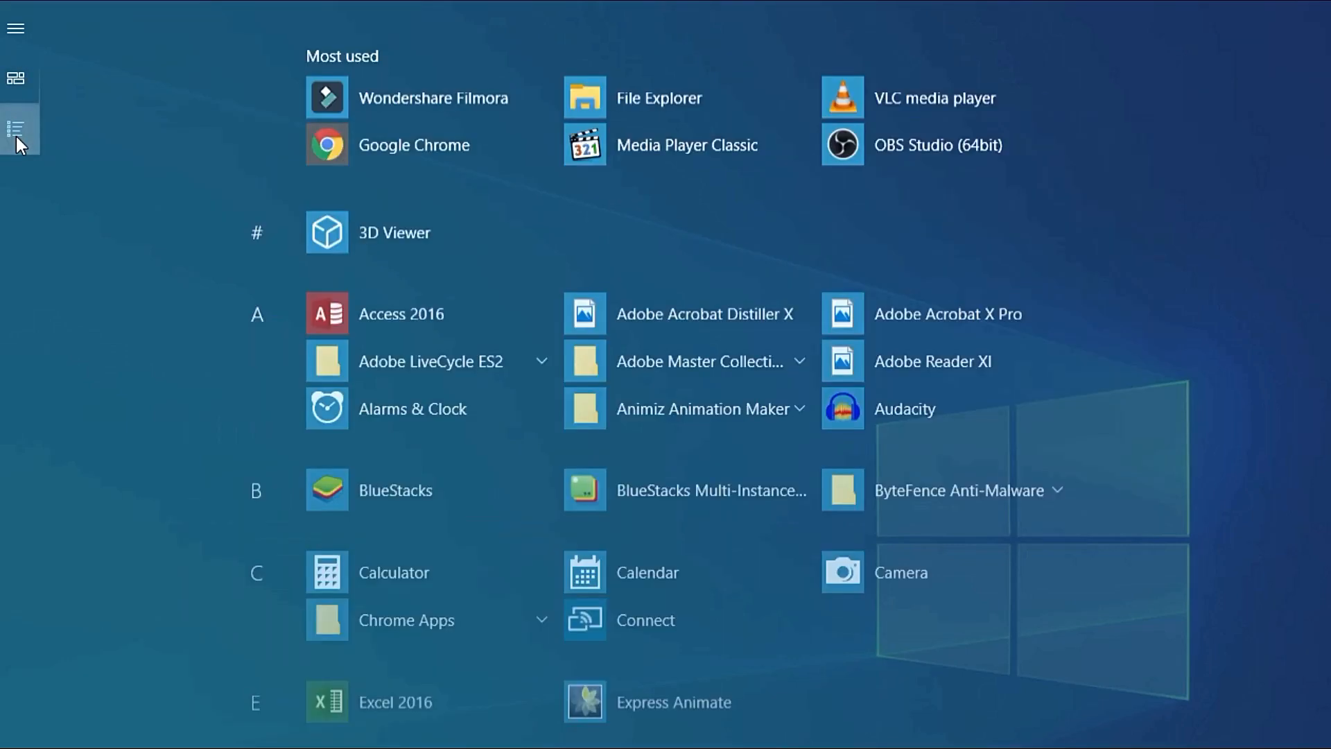
- Launch PowerPoint from the installed apps and create a Blank Presentation
scroll(997, 603, "down", 5)
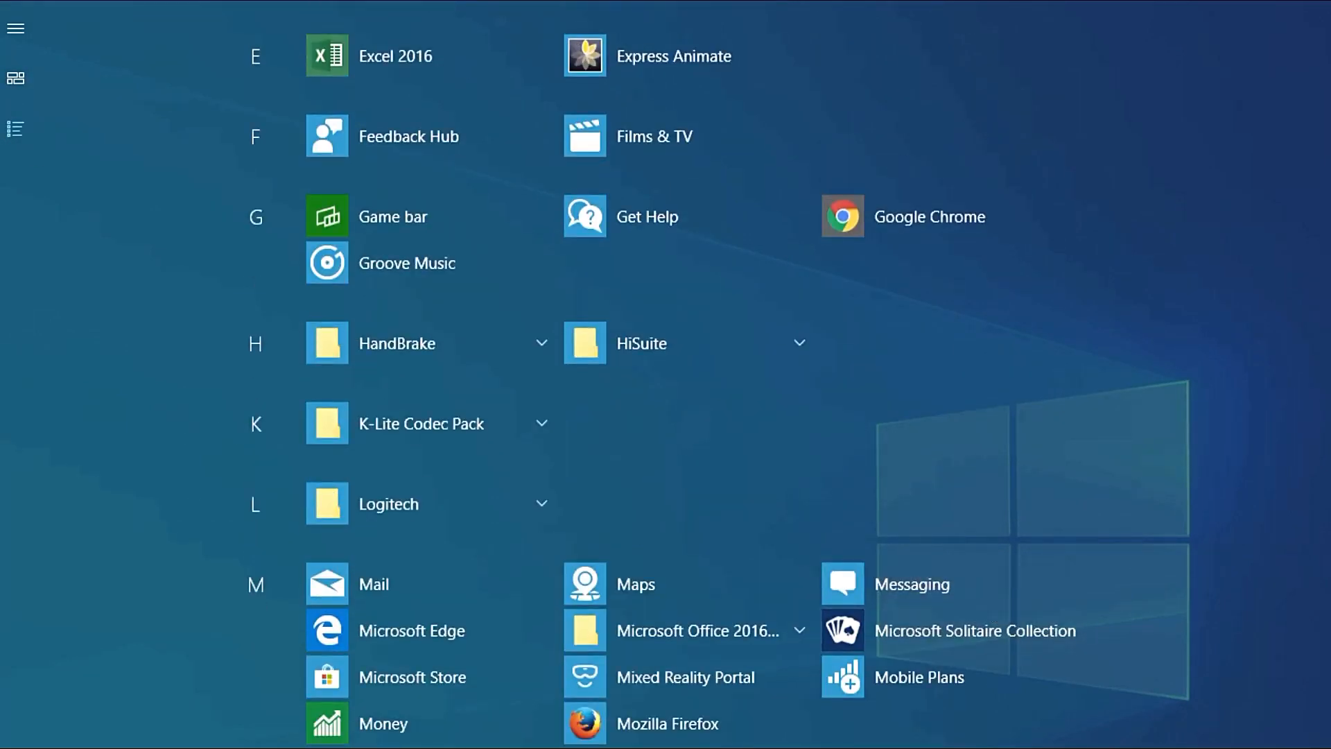
scroll(992, 600, "down", 5)
left_click(667, 330)
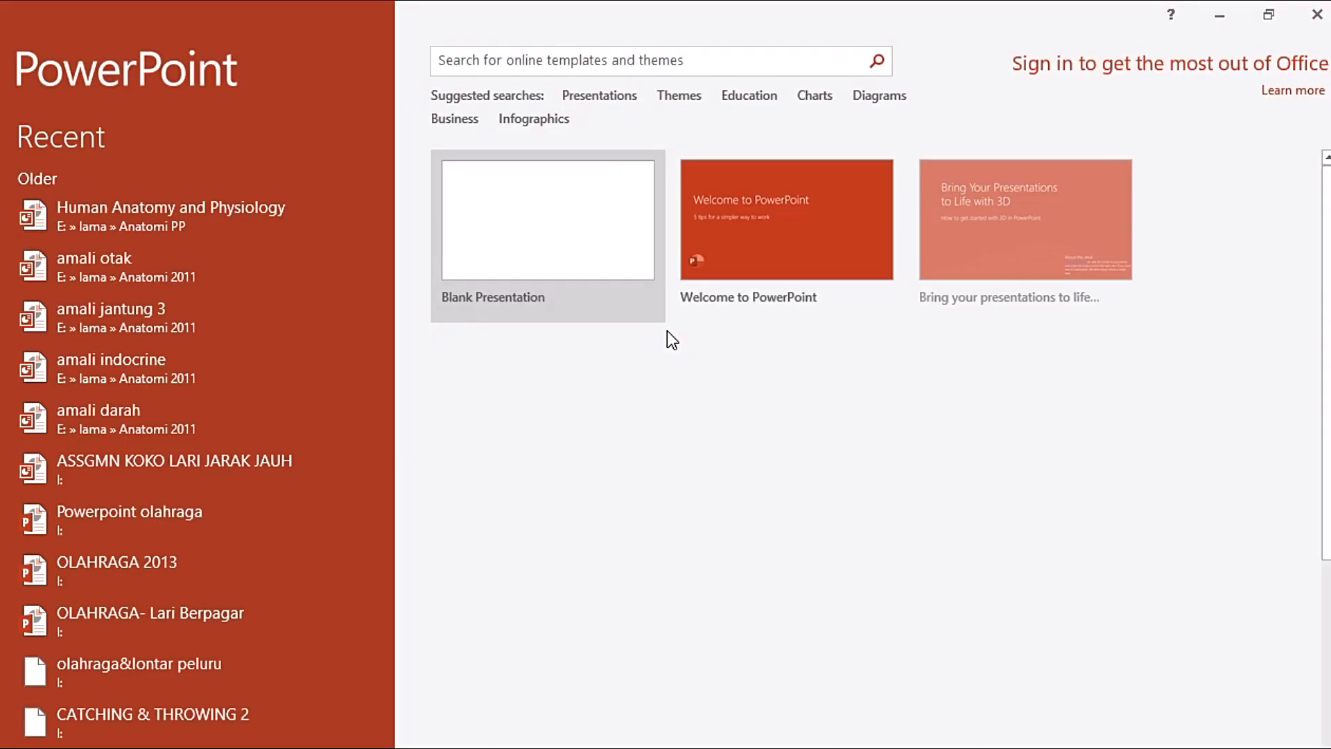
left_click(545, 225)
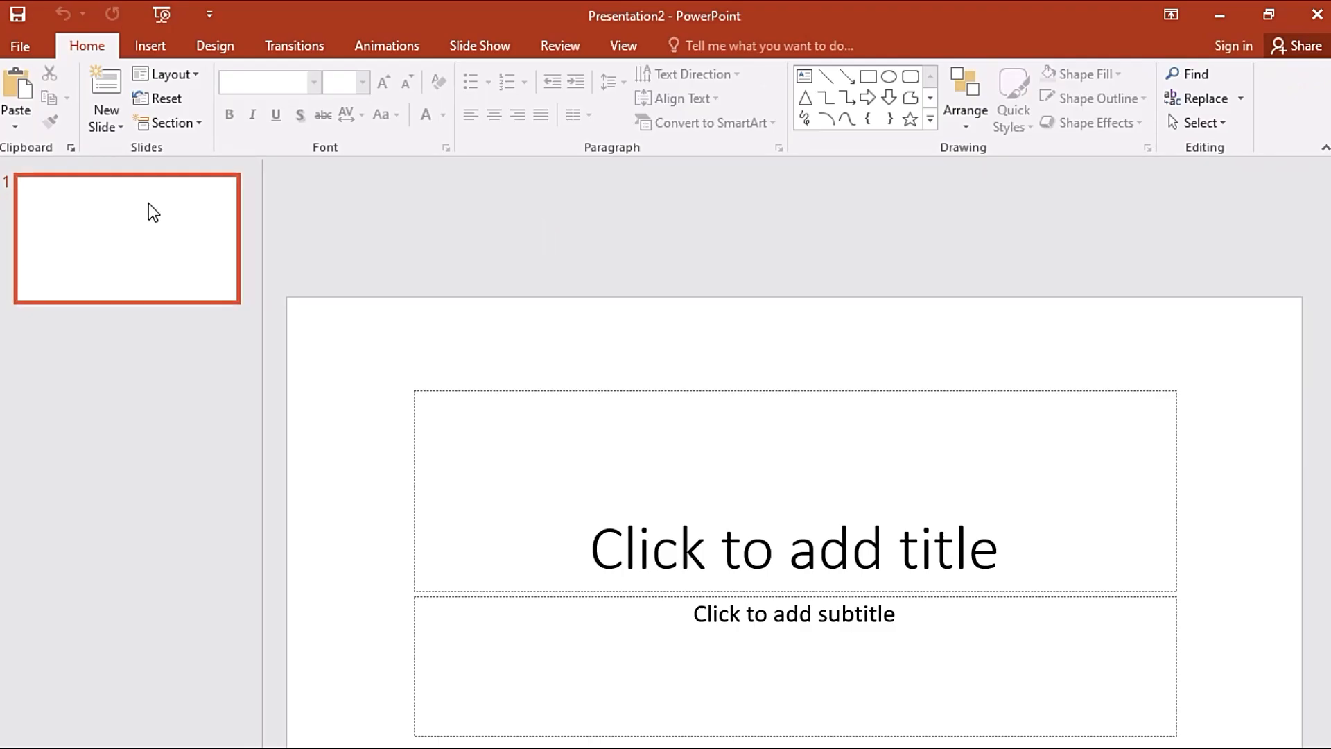
- Add a slide with an empty layout and delete the original title slide
left_click(108, 121)
left_click(163, 405)
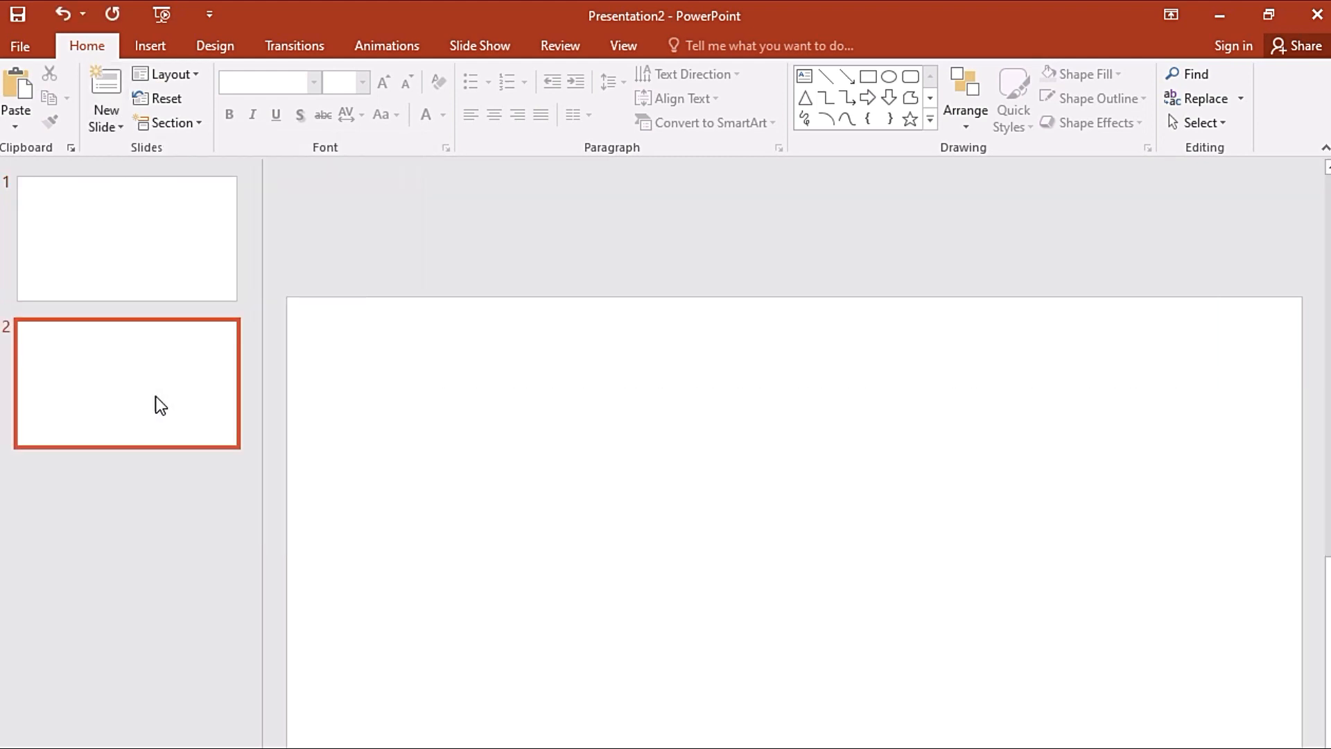
left_click(146, 259)
key("Delete")
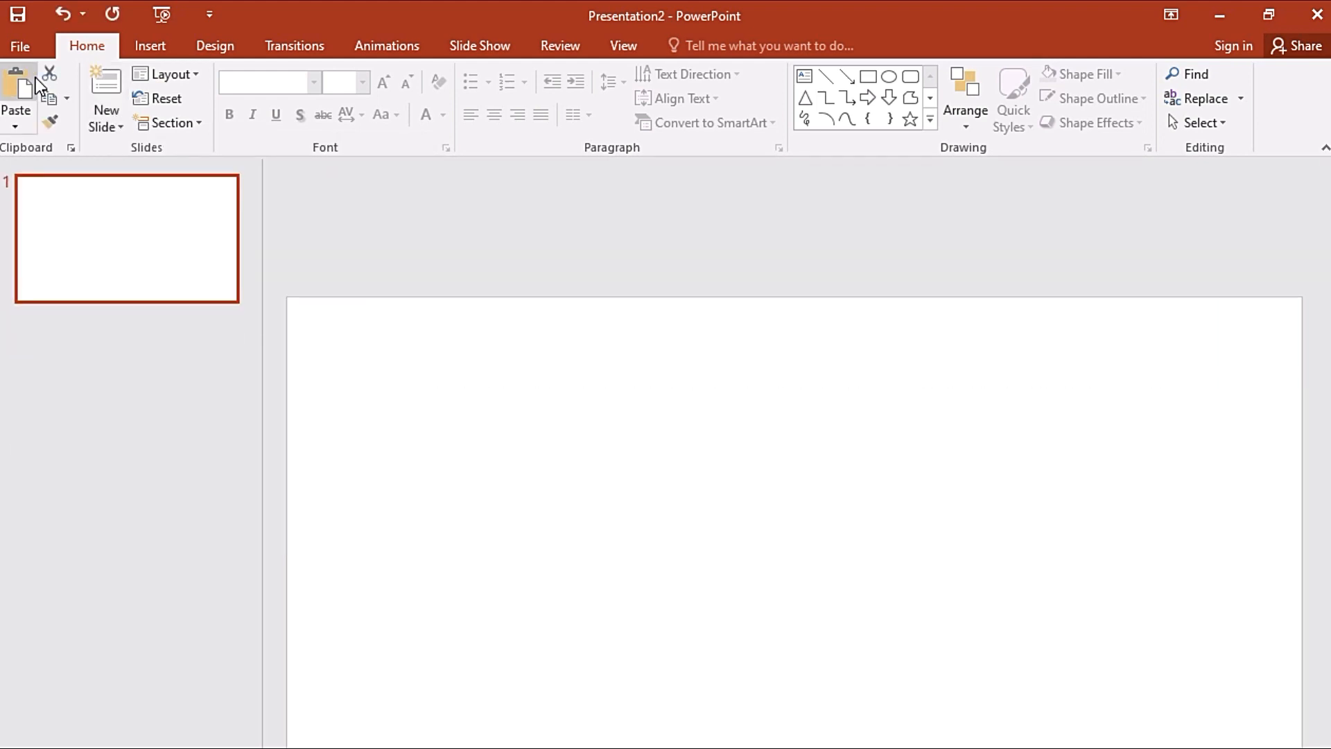
- Insert the picture of the white robot and the desert rover from the computer onto the slide
left_click(149, 47)
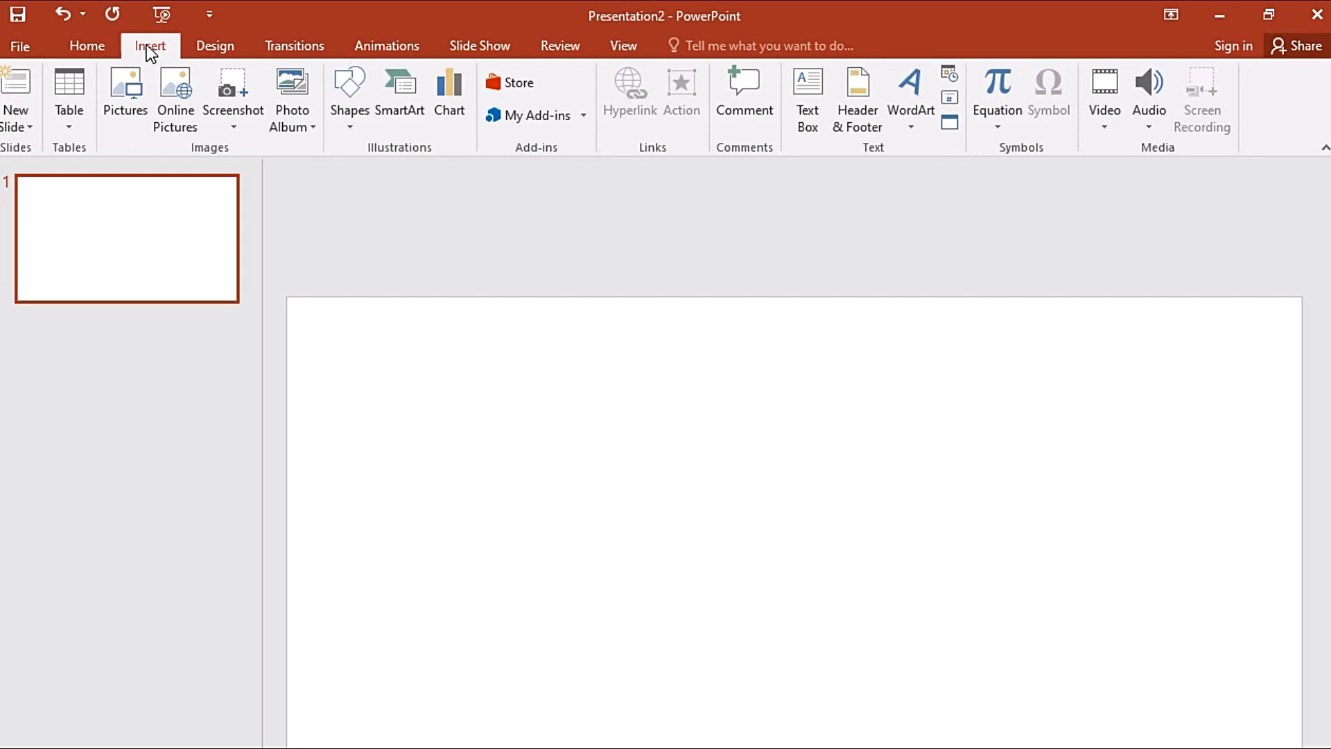
left_click(139, 93)
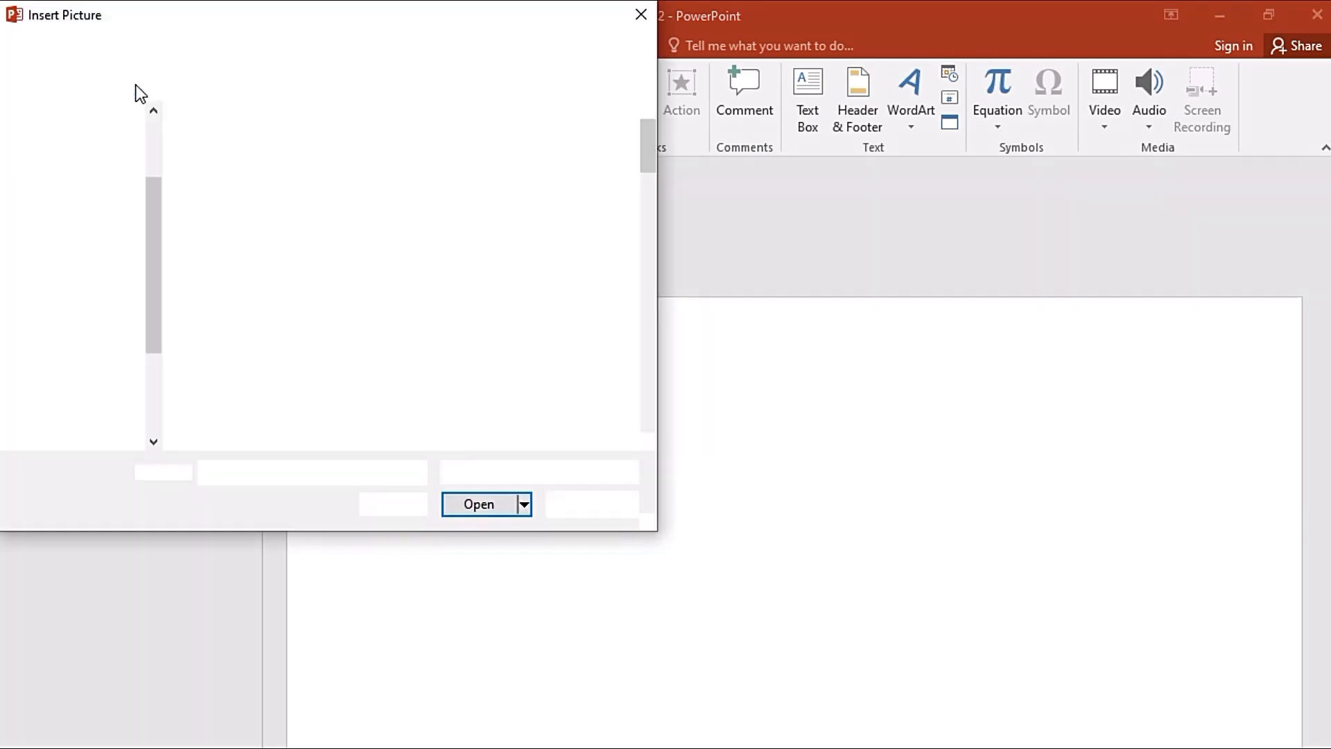
left_click_drag(643, 155, 619, 401)
left_click(340, 376)
left_click(472, 505)
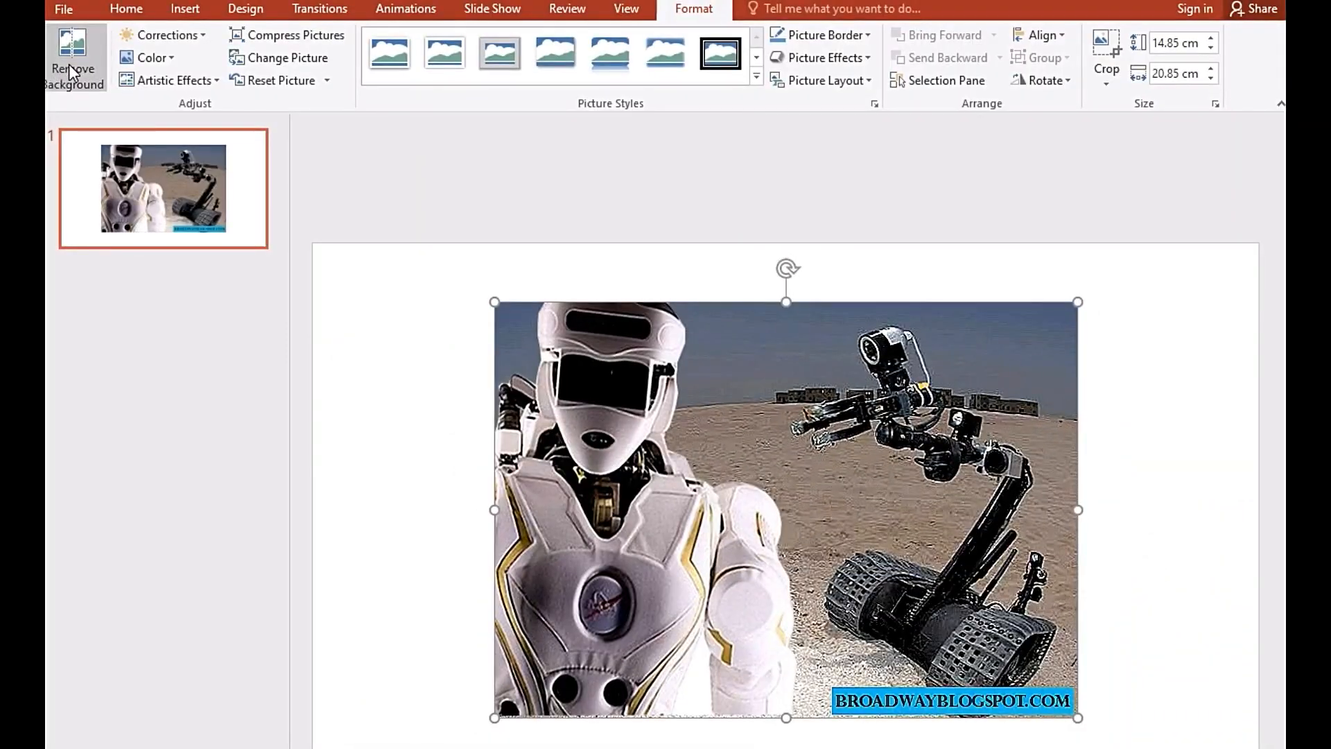
- Start Remove Background on the picture and mark the white robot's visor, forehead and head edges as areas to keep
left_click(71, 71)
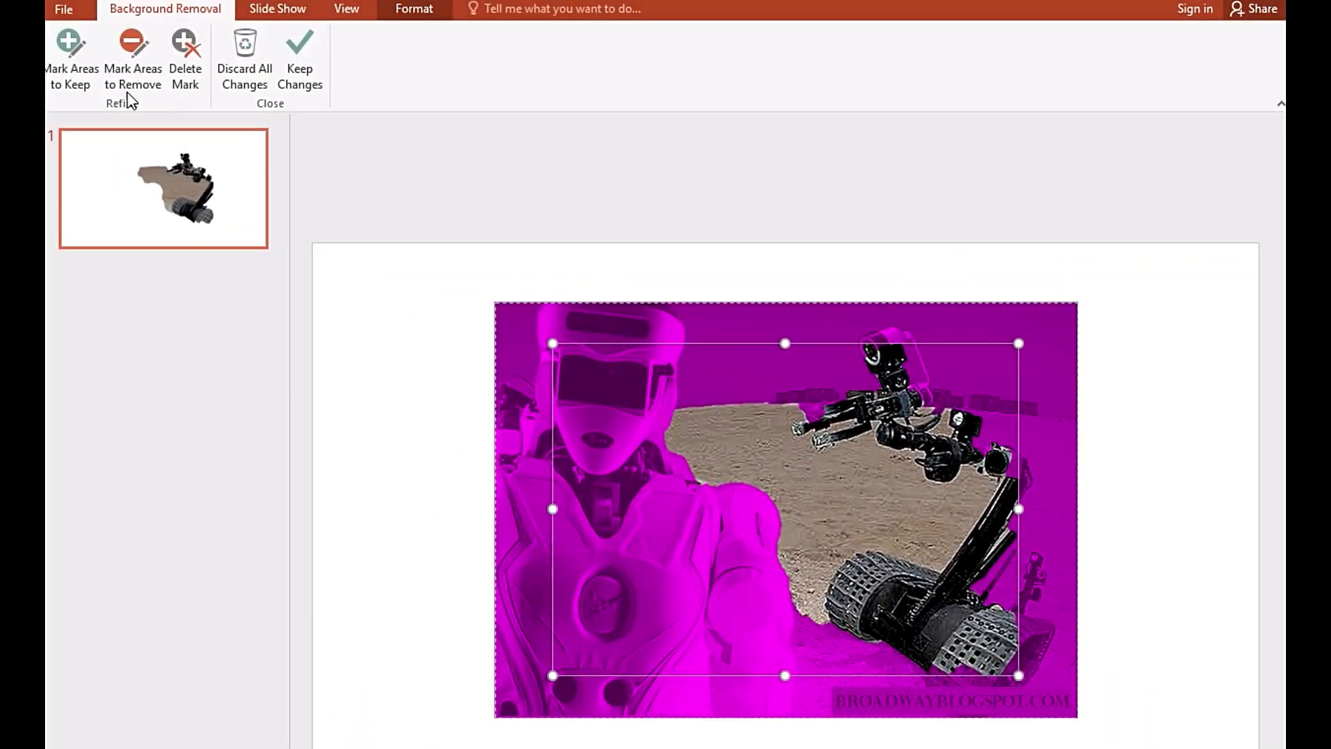
left_click(81, 81)
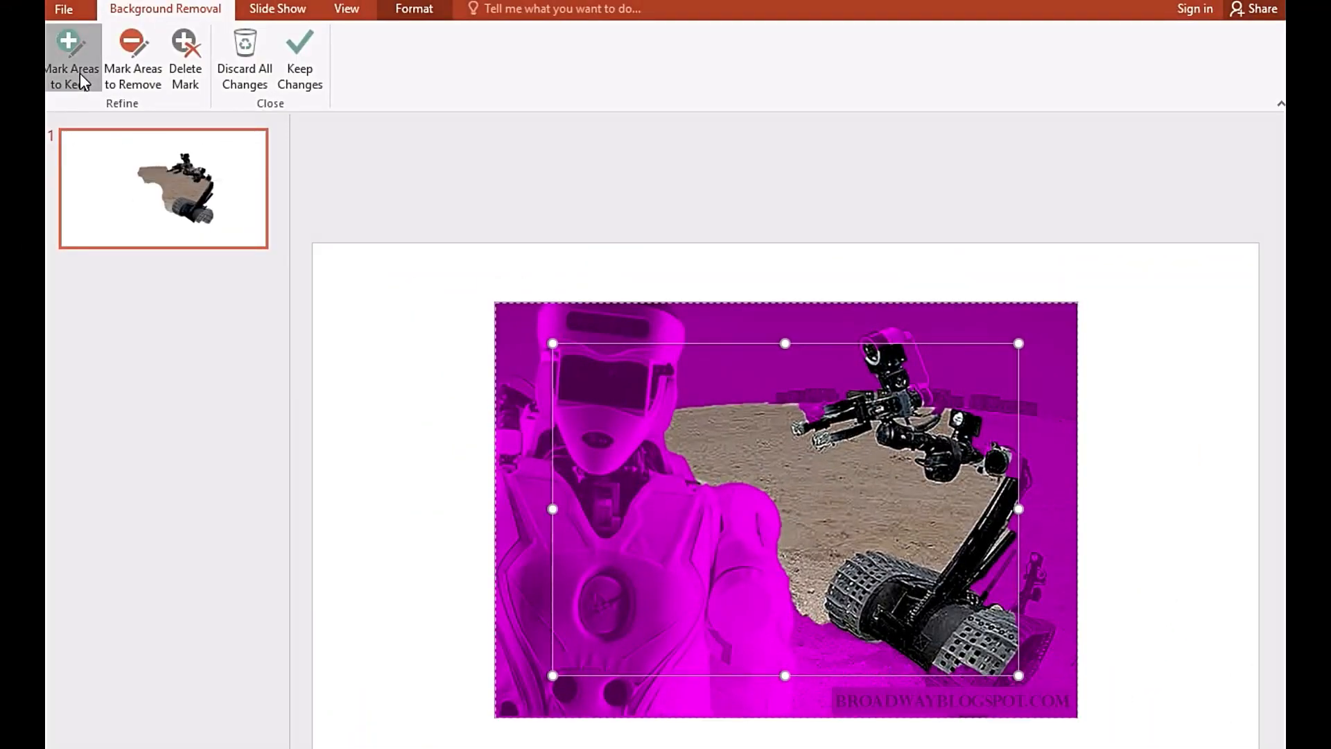
left_click_drag(582, 364, 581, 419)
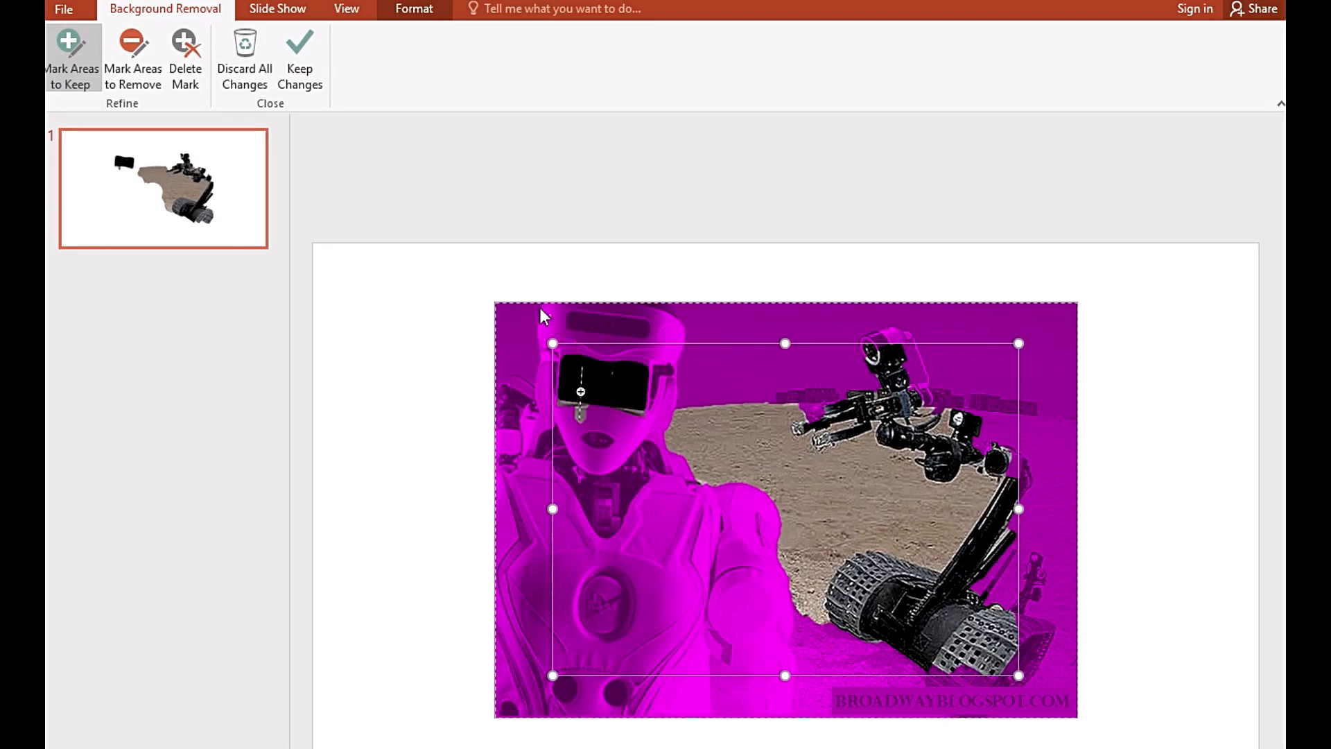
mouse_move(551, 344)
left_mouse_down()
mouse_move(542, 317)
mouse_move(615, 312)
left_mouse_up()
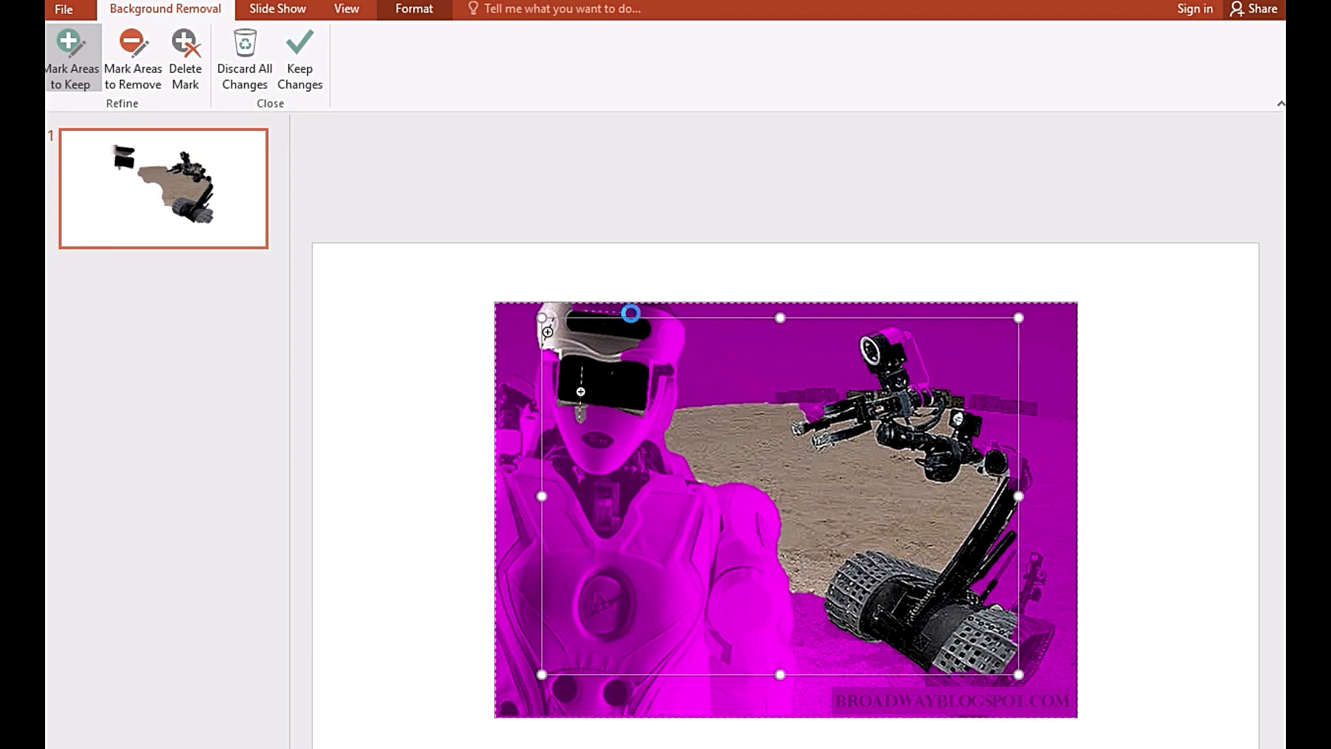
left_click(658, 320)
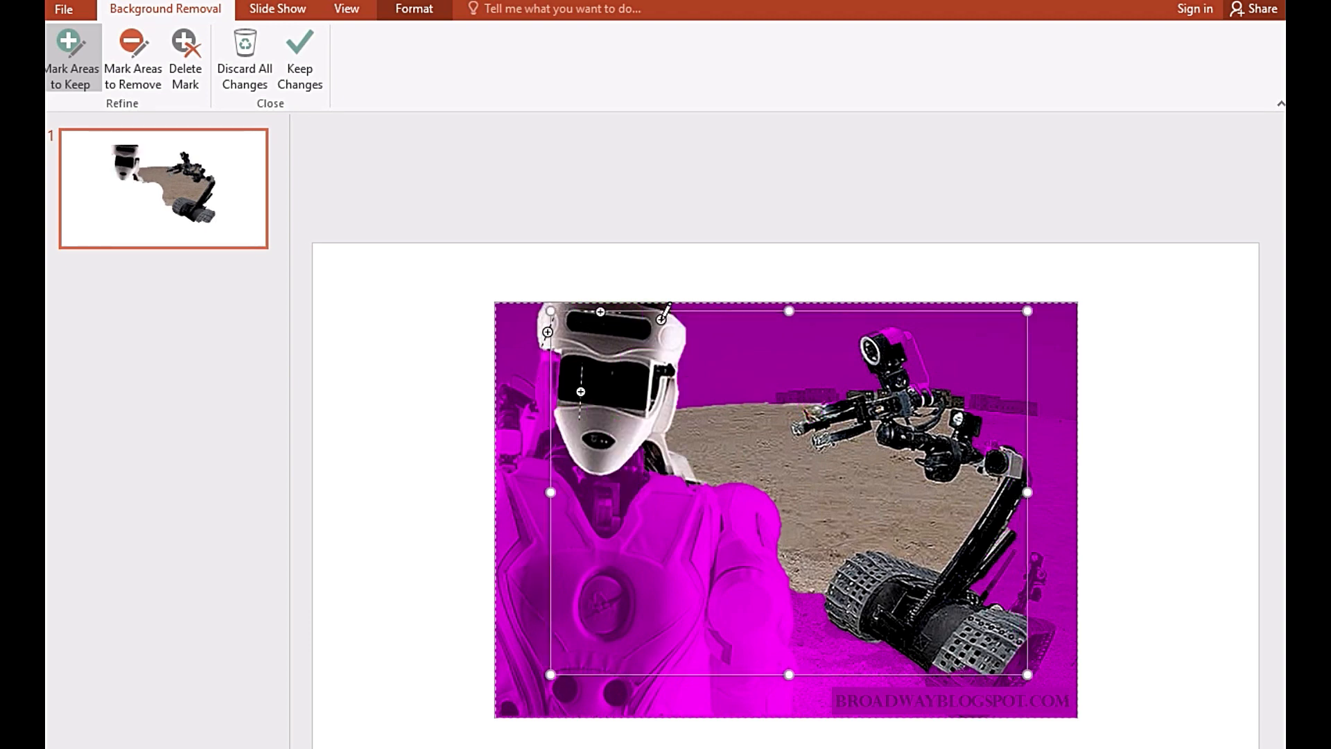
- Mark the white robot's neck, side of the head, shoulder, torso and lower body as areas to keep
left_click(560, 484)
left_click(541, 392)
left_click(553, 378)
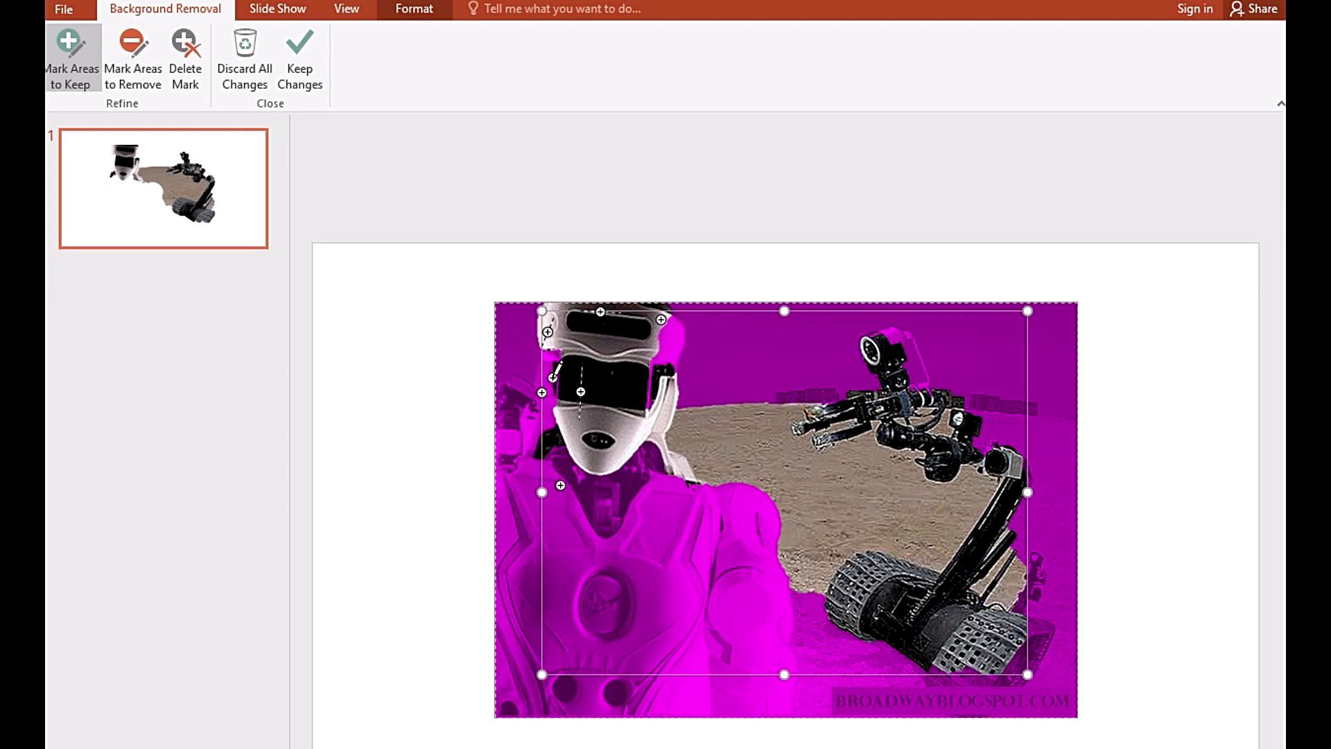
left_click(553, 387)
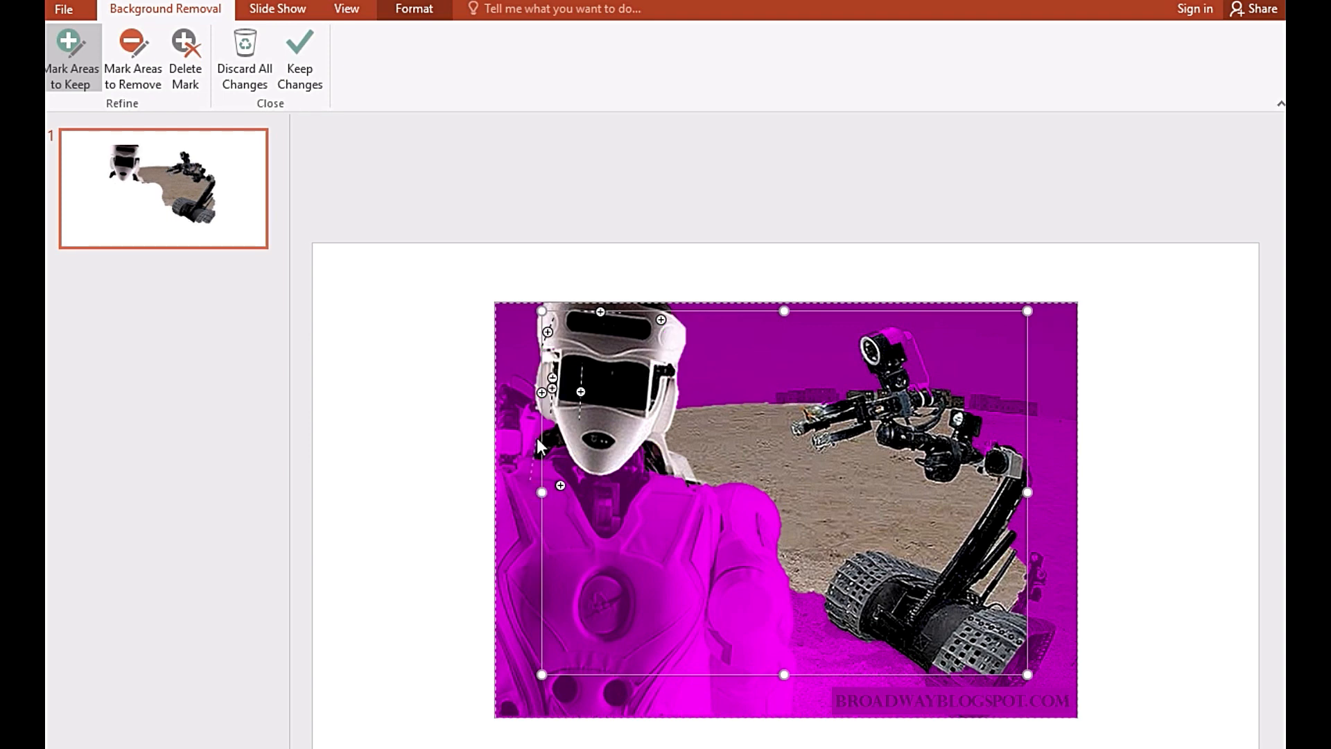
left_click(538, 475)
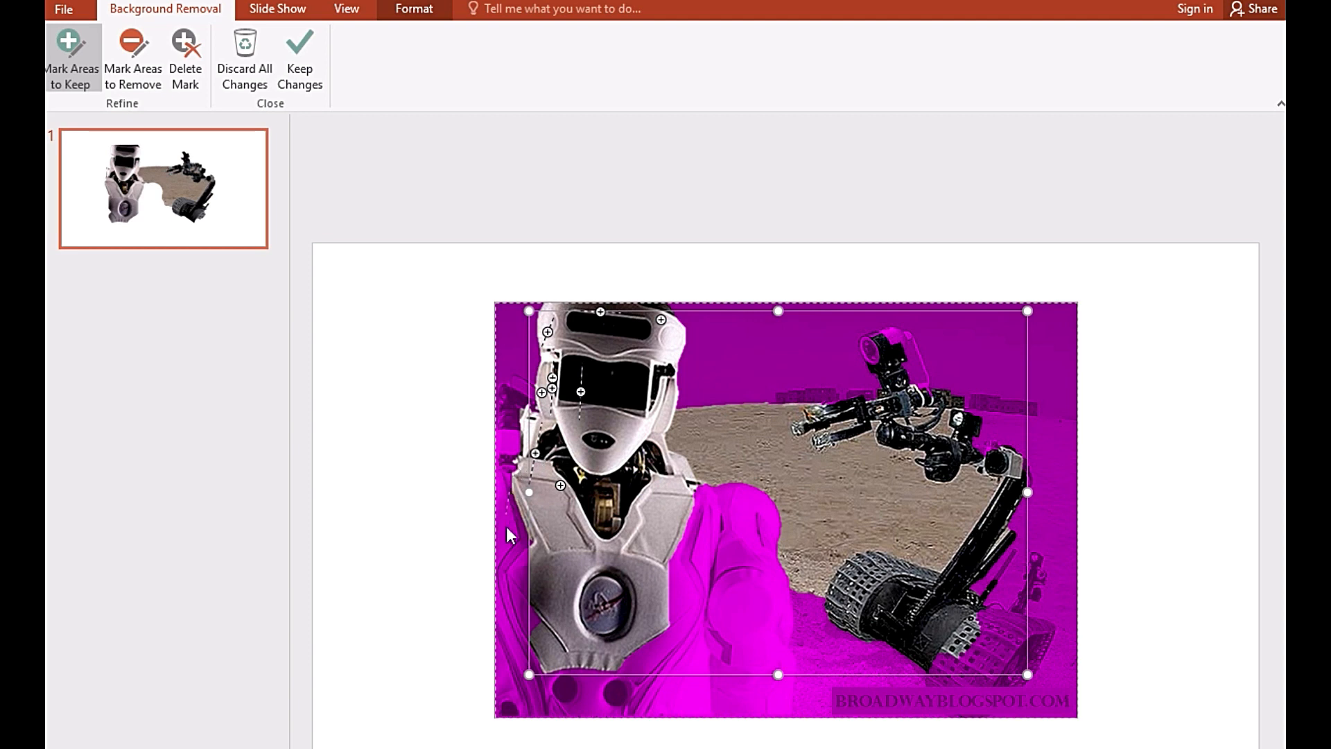
left_click_drag(504, 559, 506, 553)
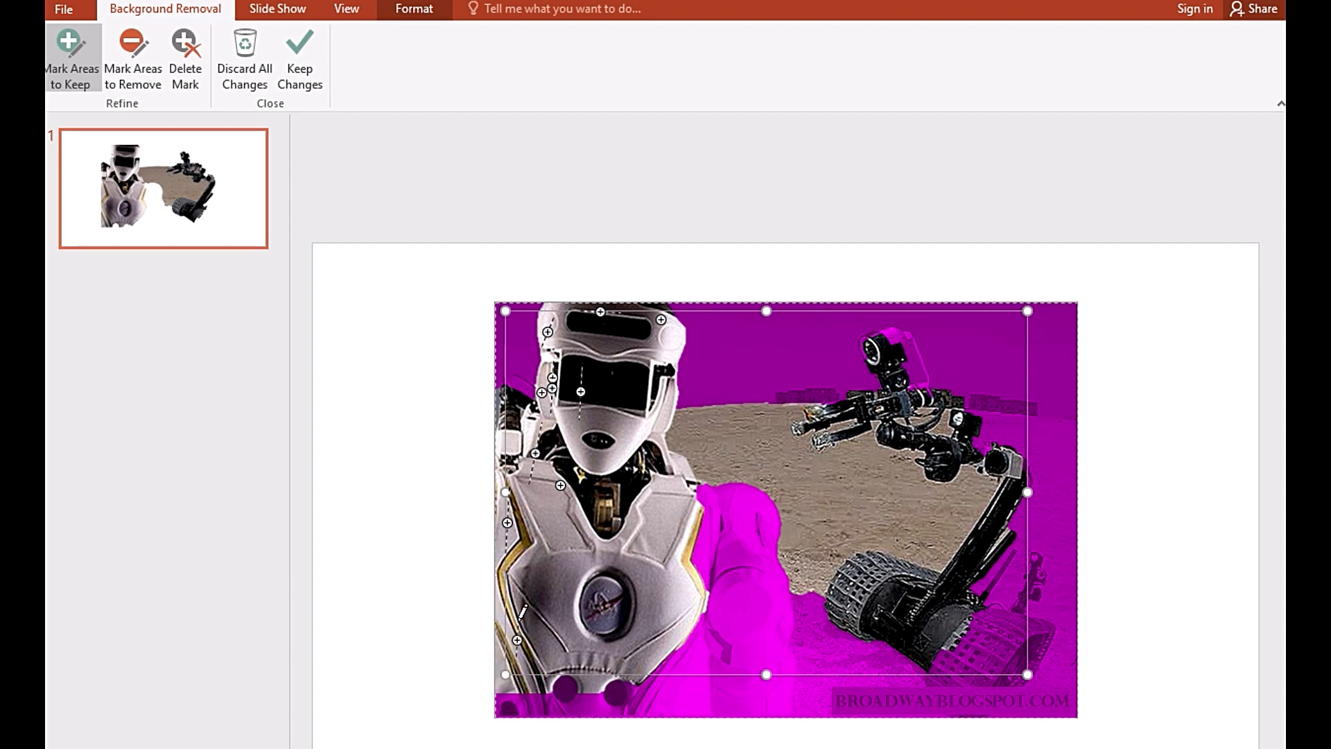
left_click_drag(538, 708, 664, 706)
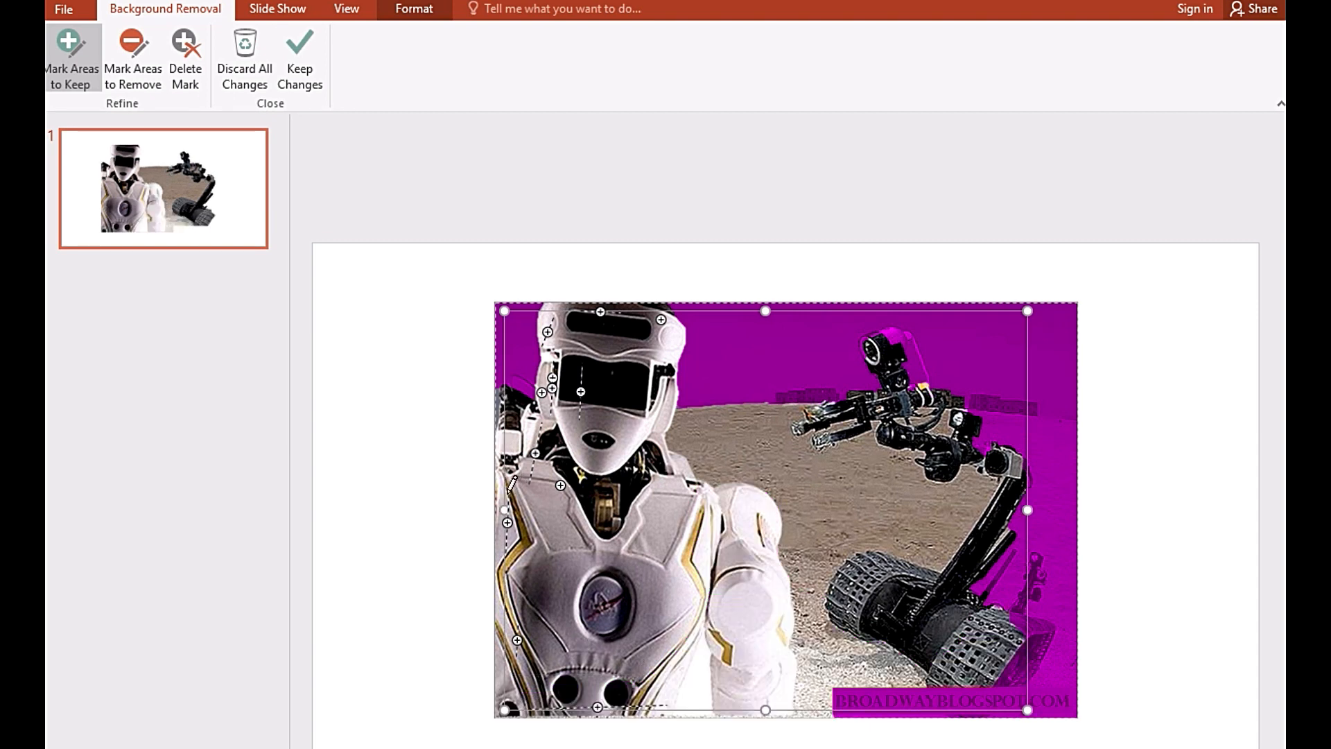
- Mark the rover and the sandy ground beside the robot as areas to remove and keep the background removal changes
left_click(140, 61)
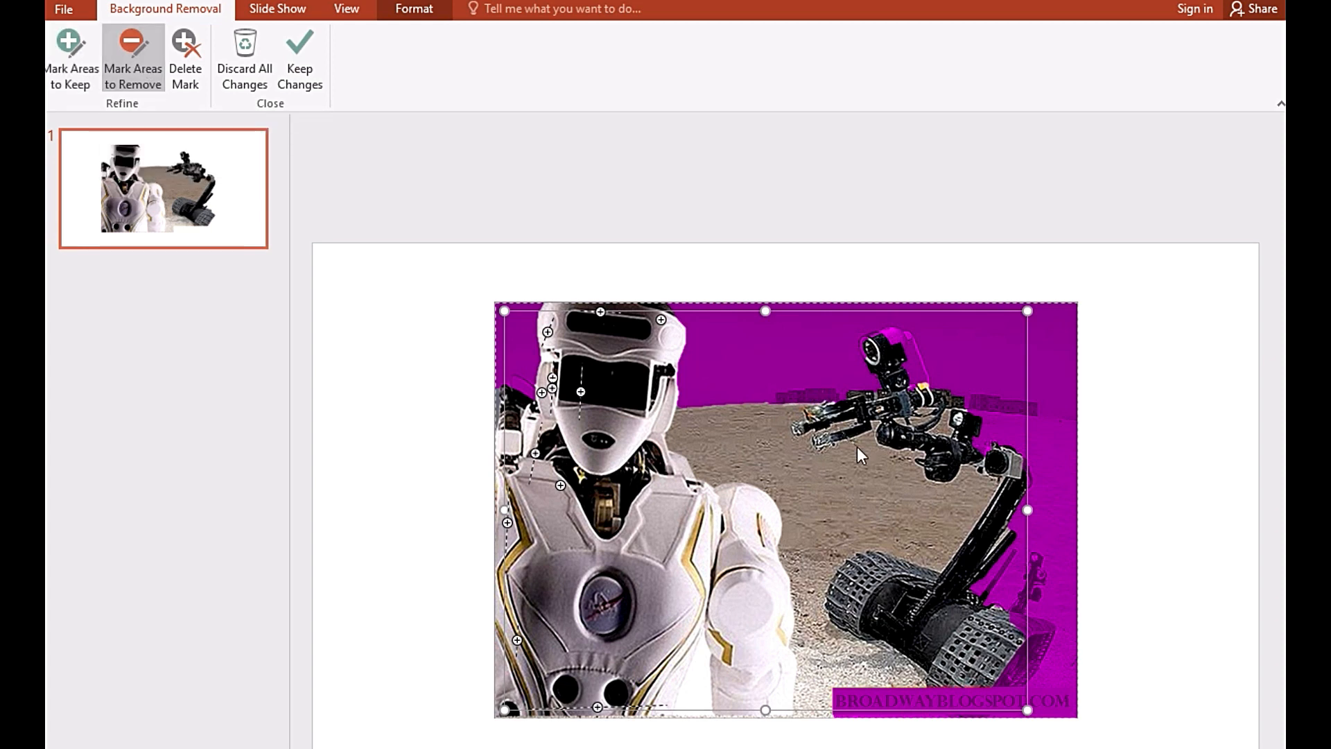
left_click_drag(823, 413, 868, 466)
left_click_drag(848, 615, 847, 669)
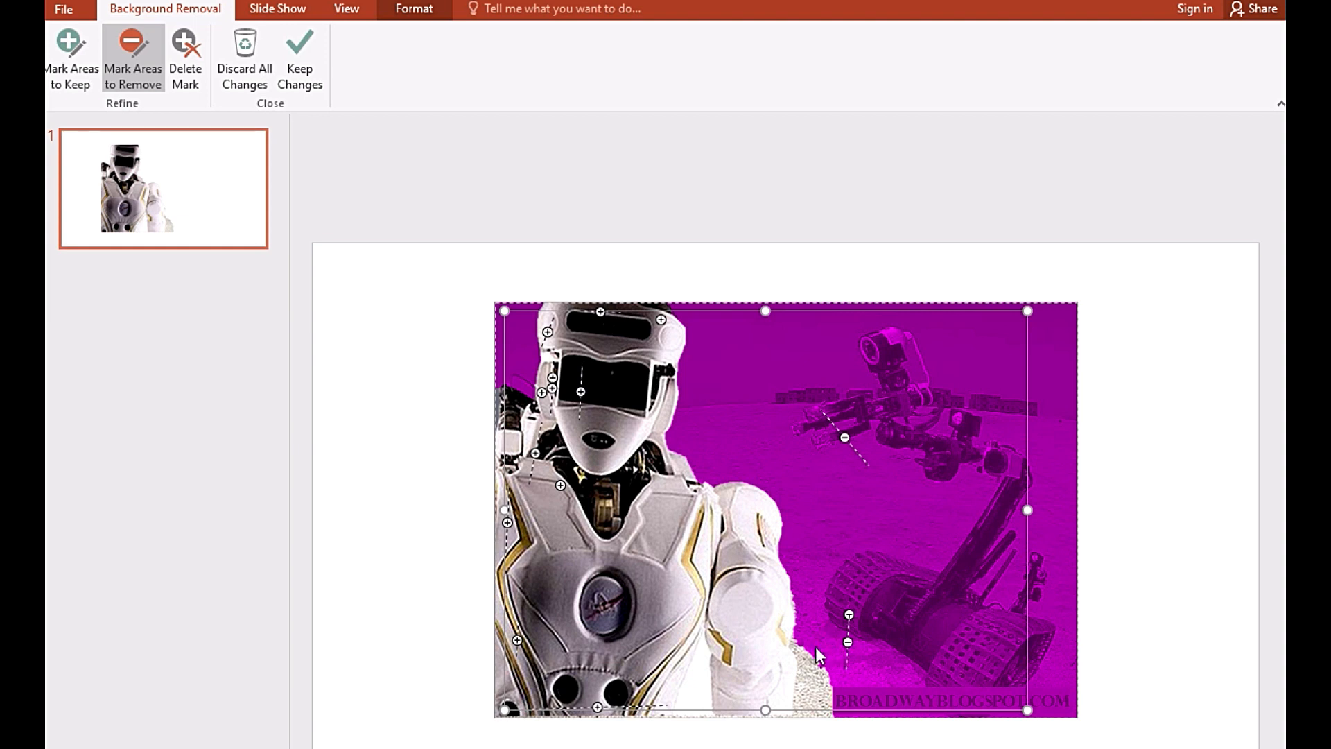
left_click_drag(815, 650, 814, 694)
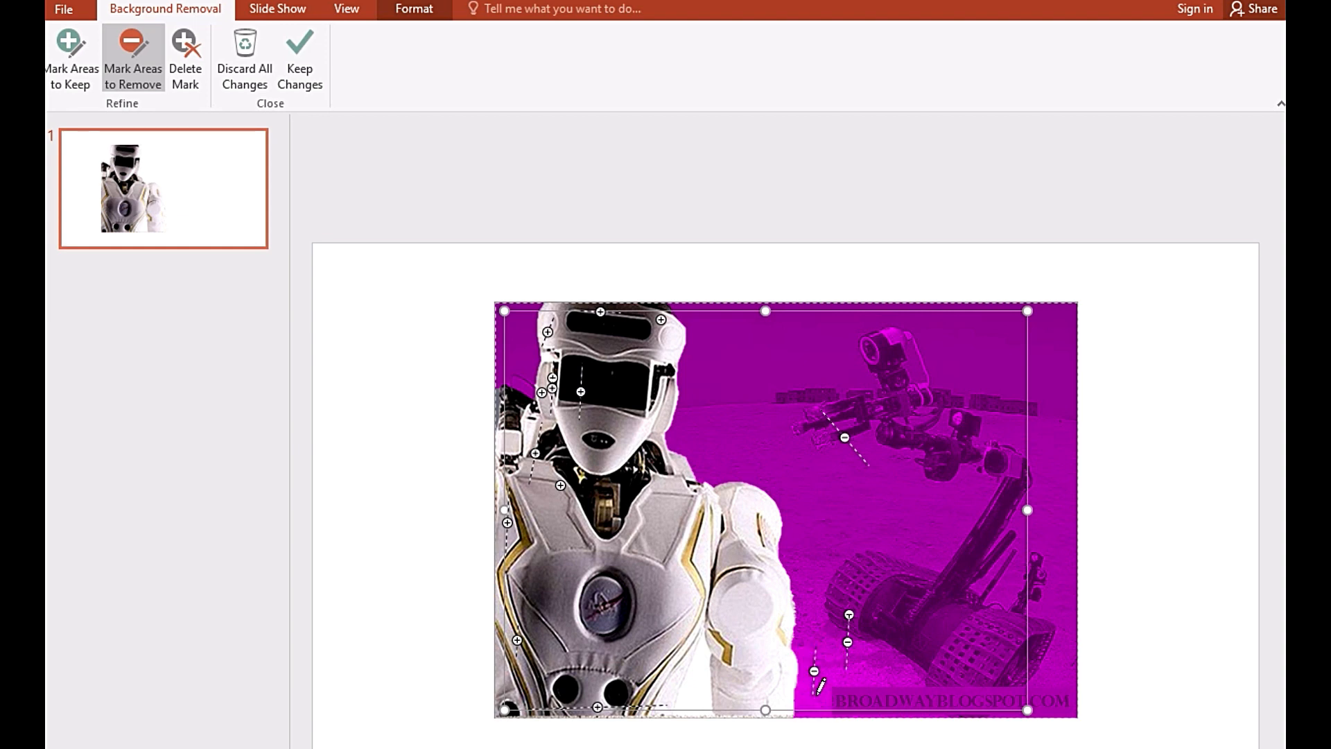
left_click(307, 60)
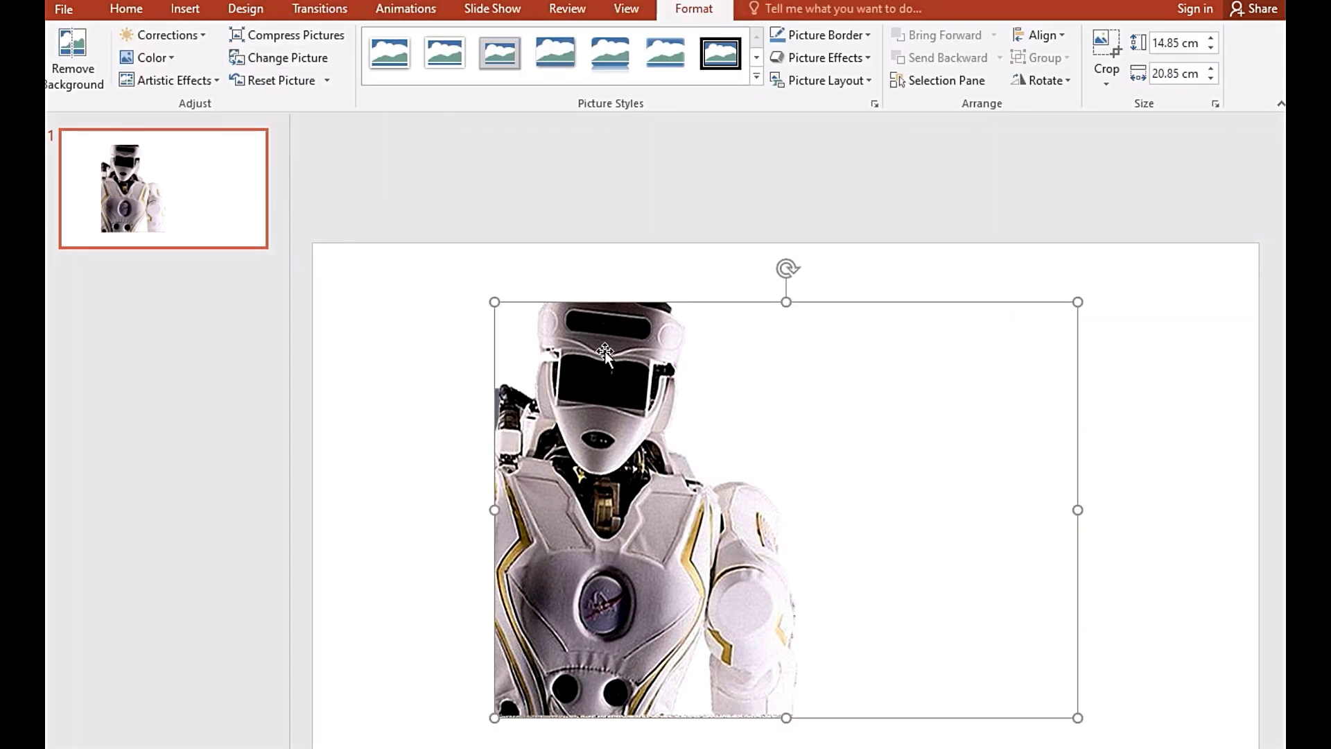
- Move the cut-out robot picture to the lower-left corner of the slide and deselect it
left_click_drag(773, 430, 590, 483)
left_click(1050, 496)
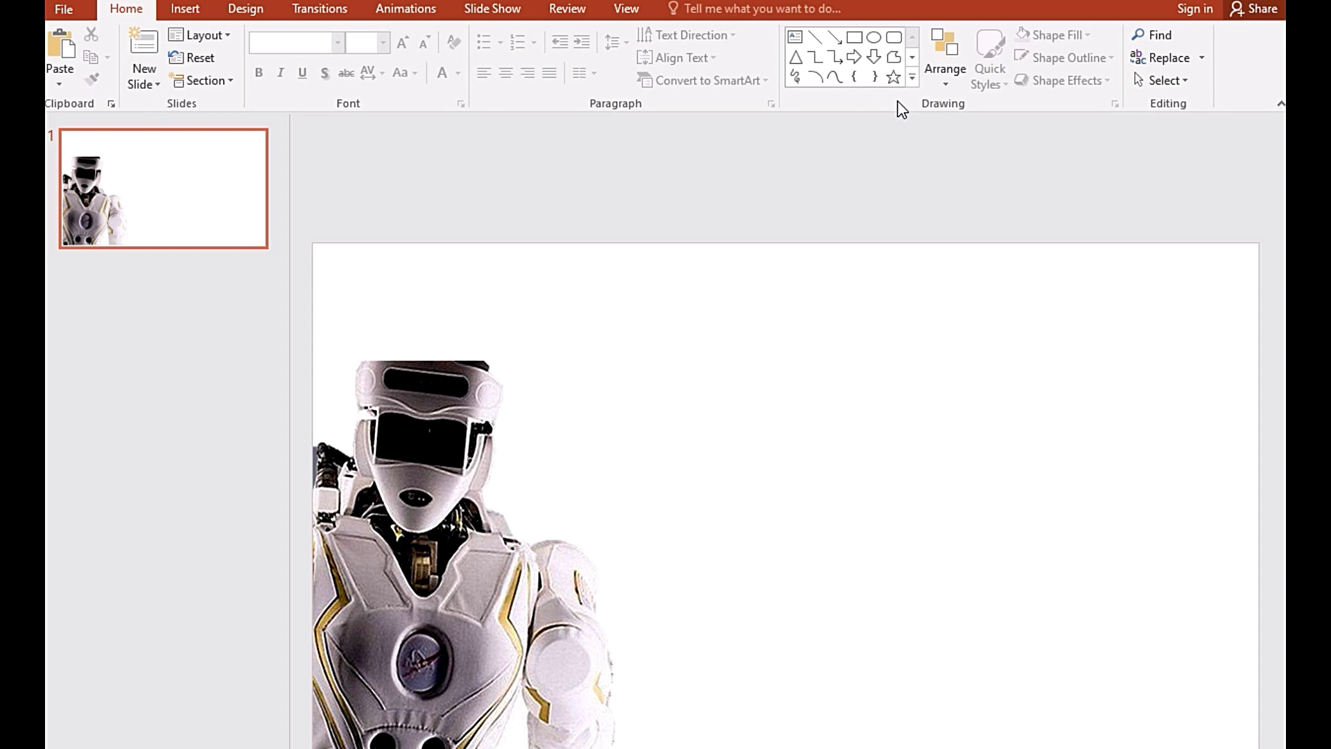
- Apply the blue gradient theme with thin white diagonal lines to the presentation
left_click(175, 7)
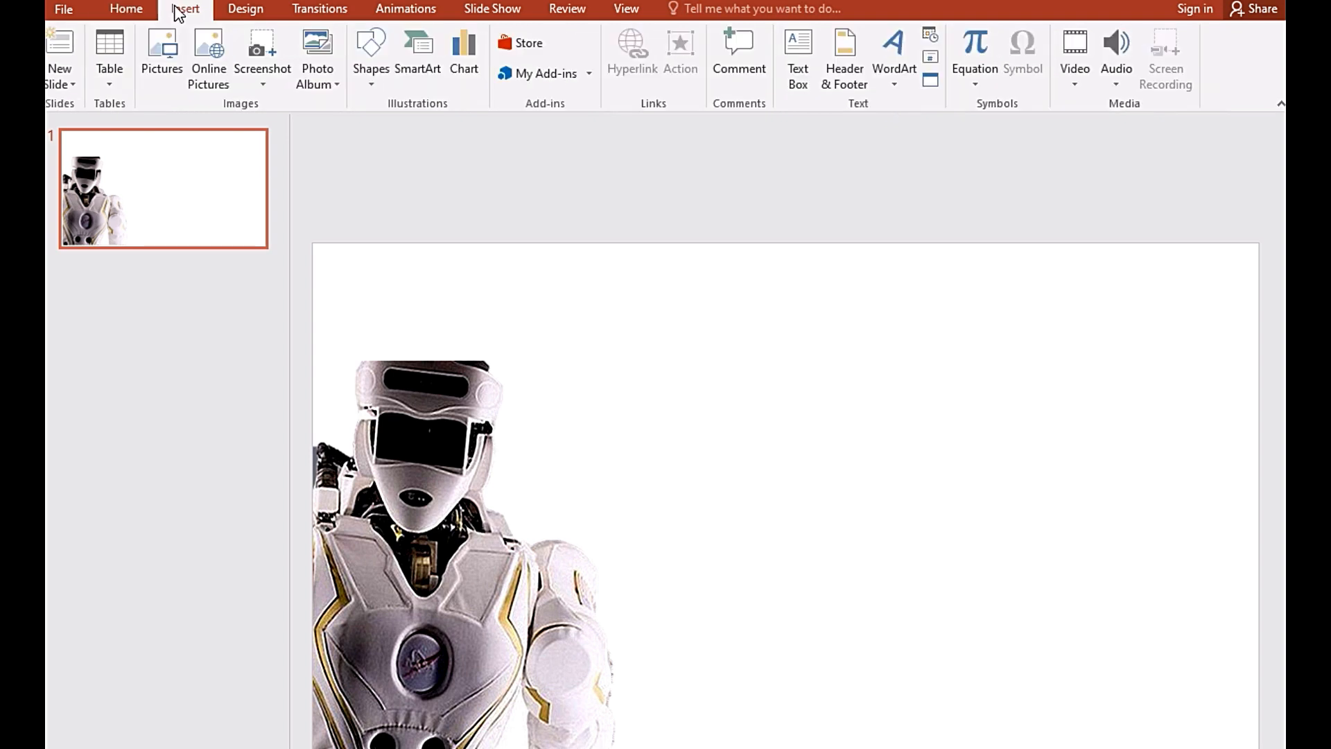
left_click(316, 11)
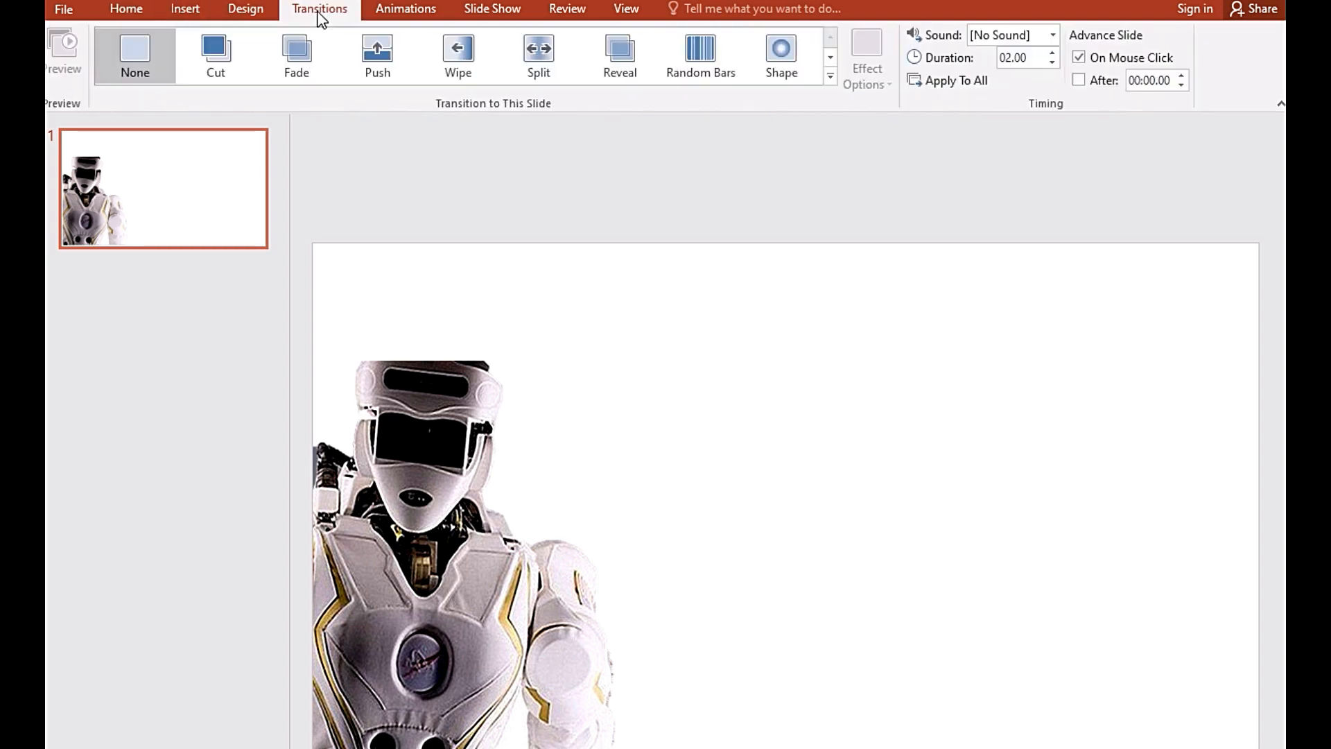
left_click(253, 12)
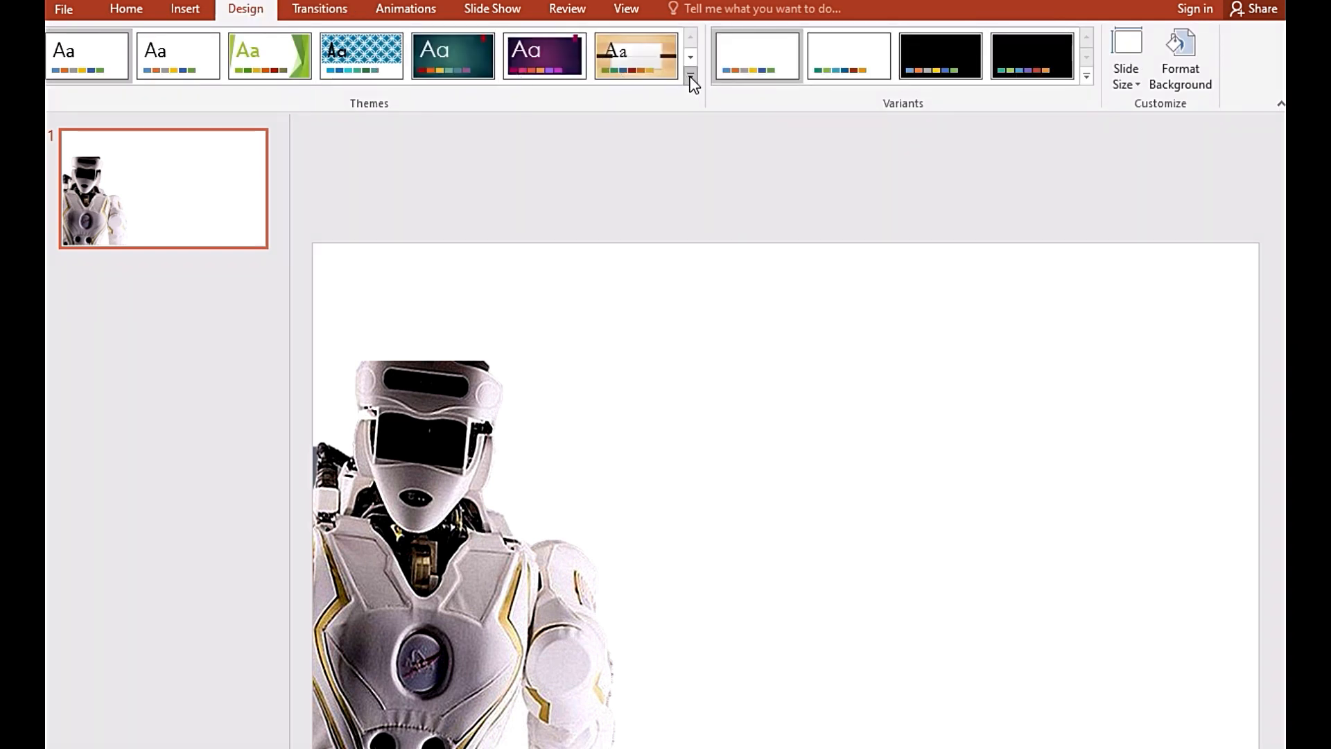
left_click(691, 78)
left_click_drag(689, 126, 692, 237)
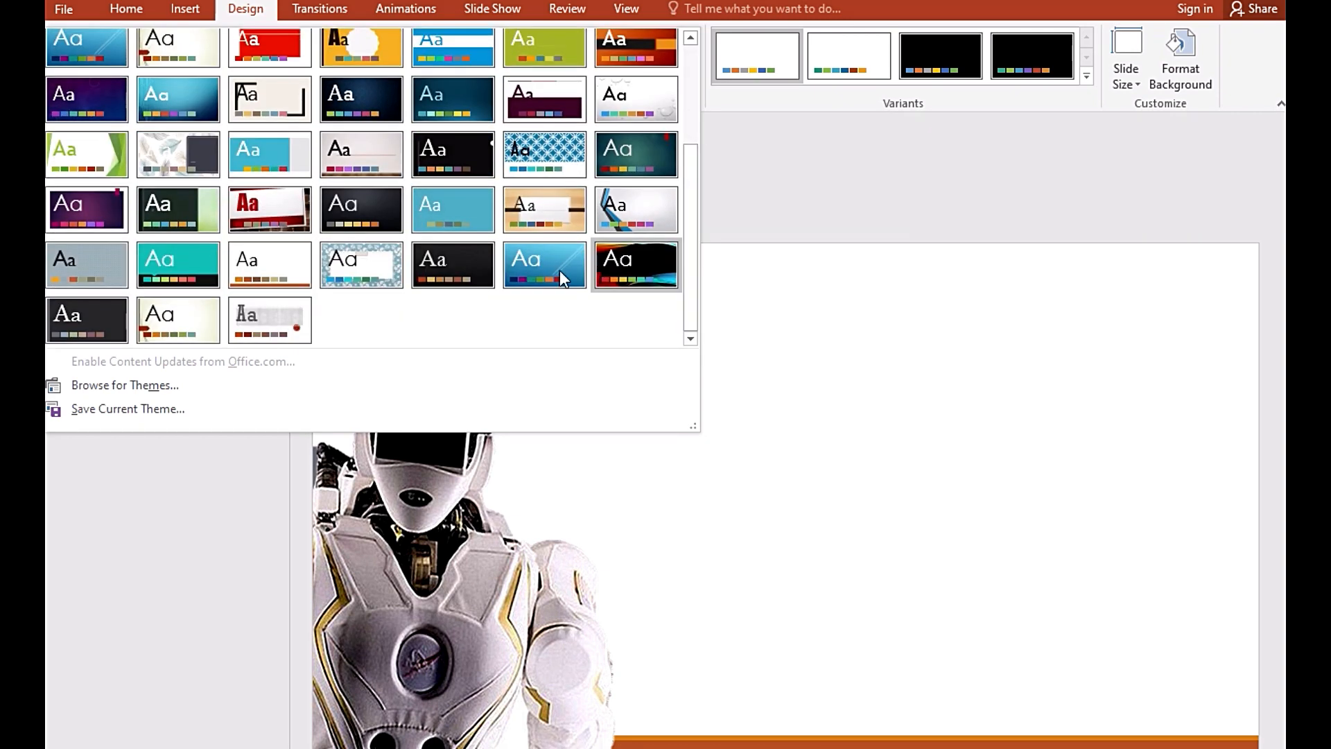
left_click(559, 269)
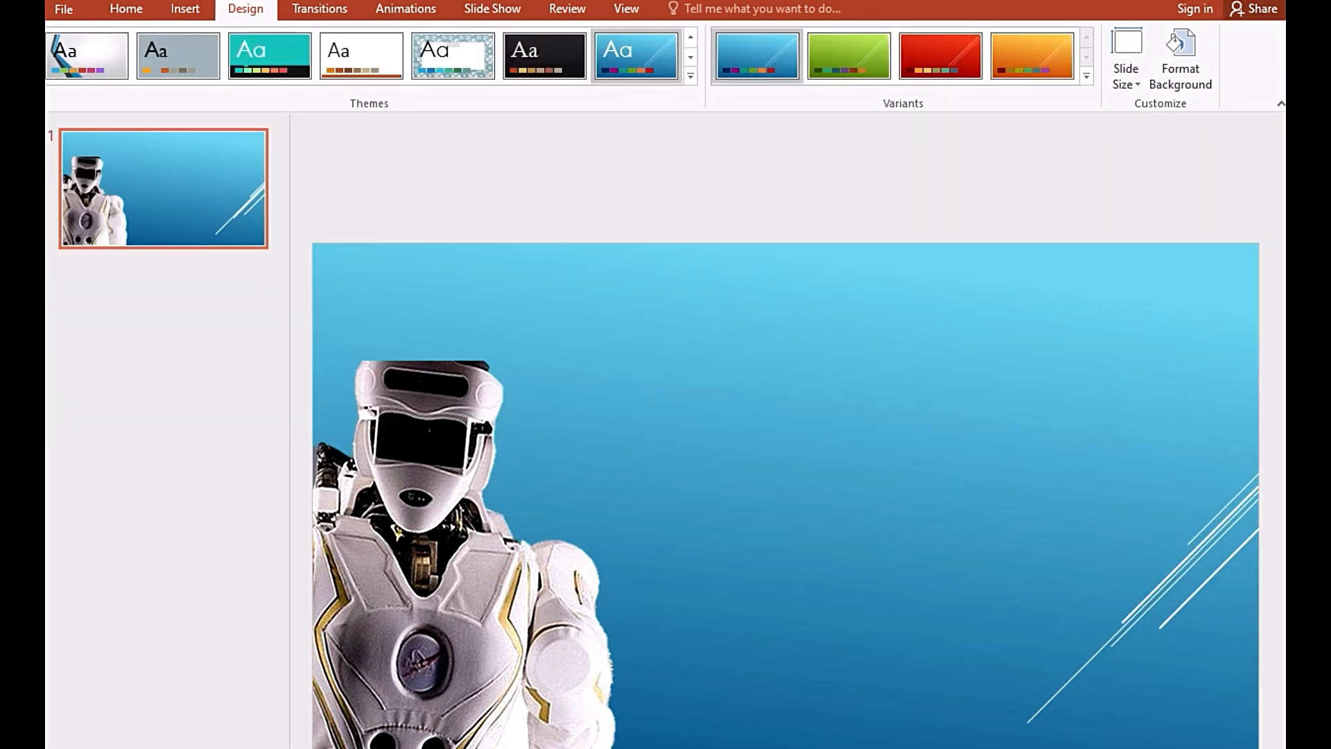
- Open the slide's background formatting, try a pattern fill and a solid fill, and return to the gradient fill
left_click(1194, 95)
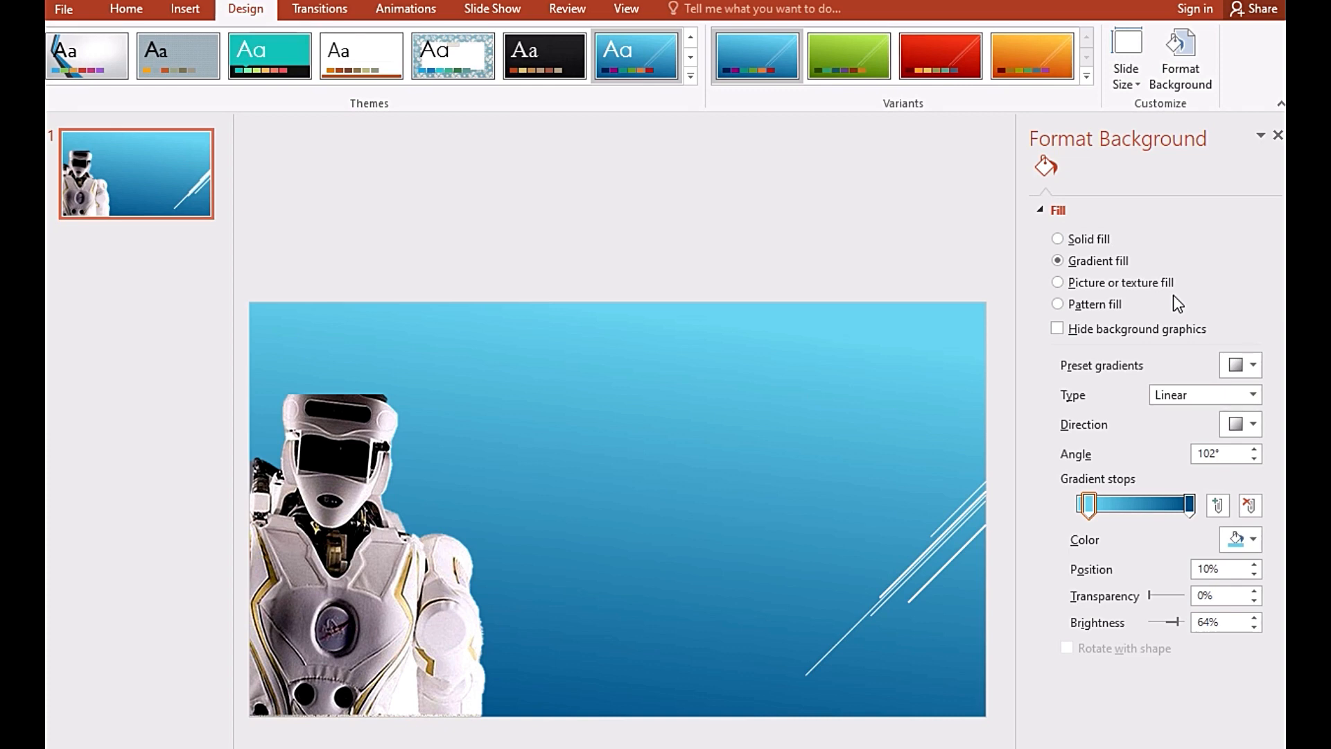
left_click(1063, 305)
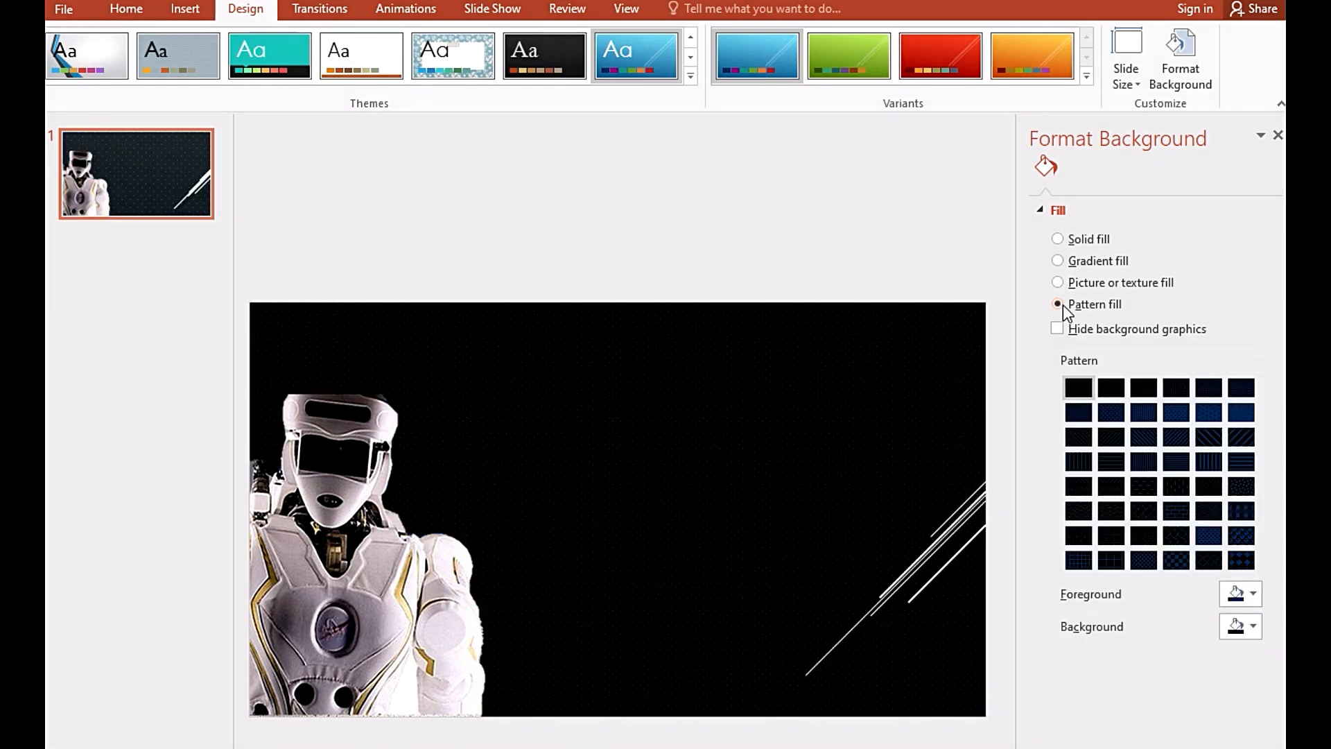
left_click(1060, 240)
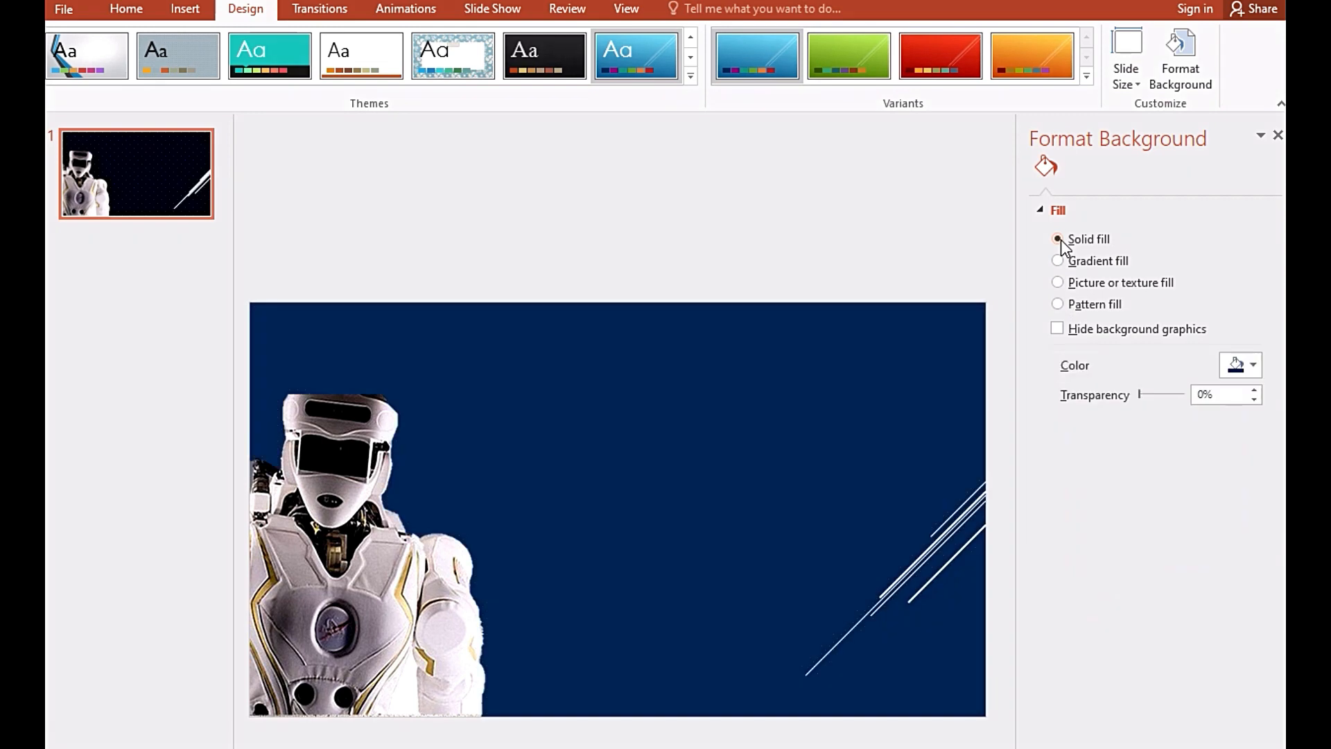
left_click(1060, 263)
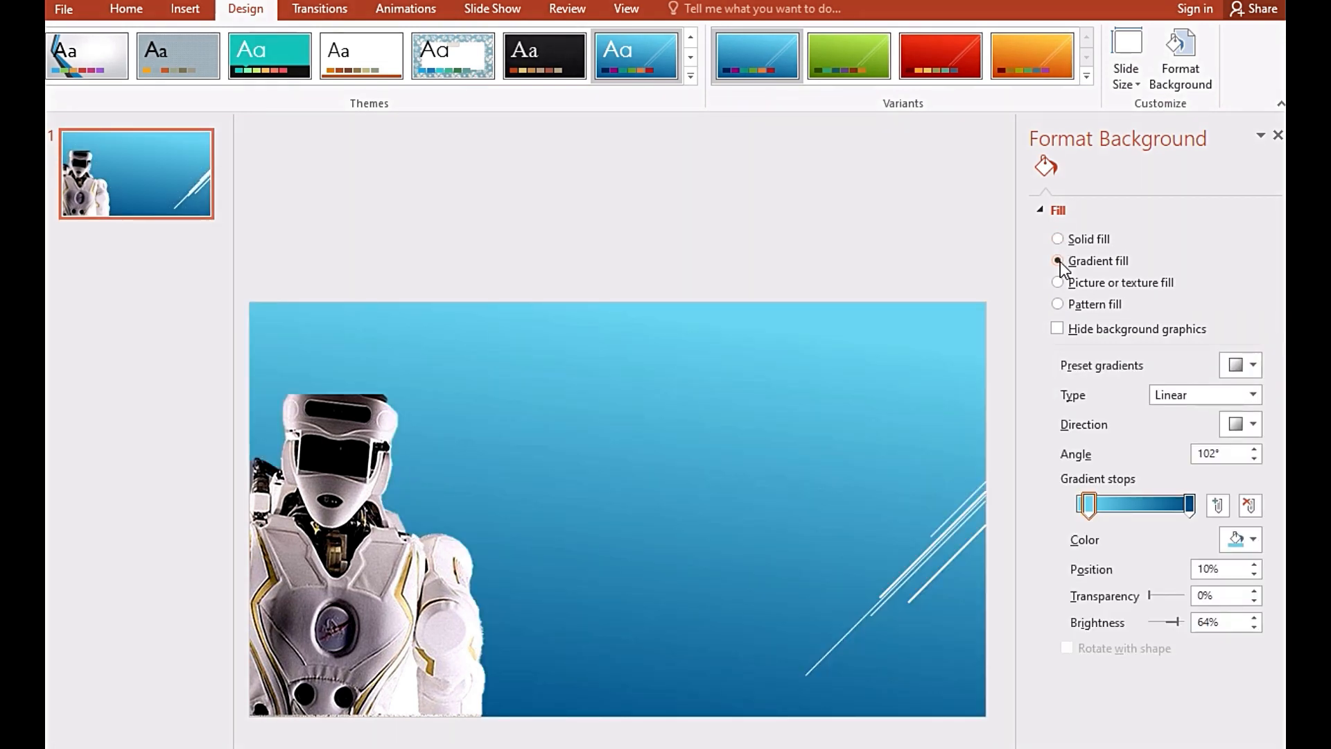
- Apply the orange theme variant and set the light gradient stop's position to 22%
left_click_drag(1088, 504, 1129, 504)
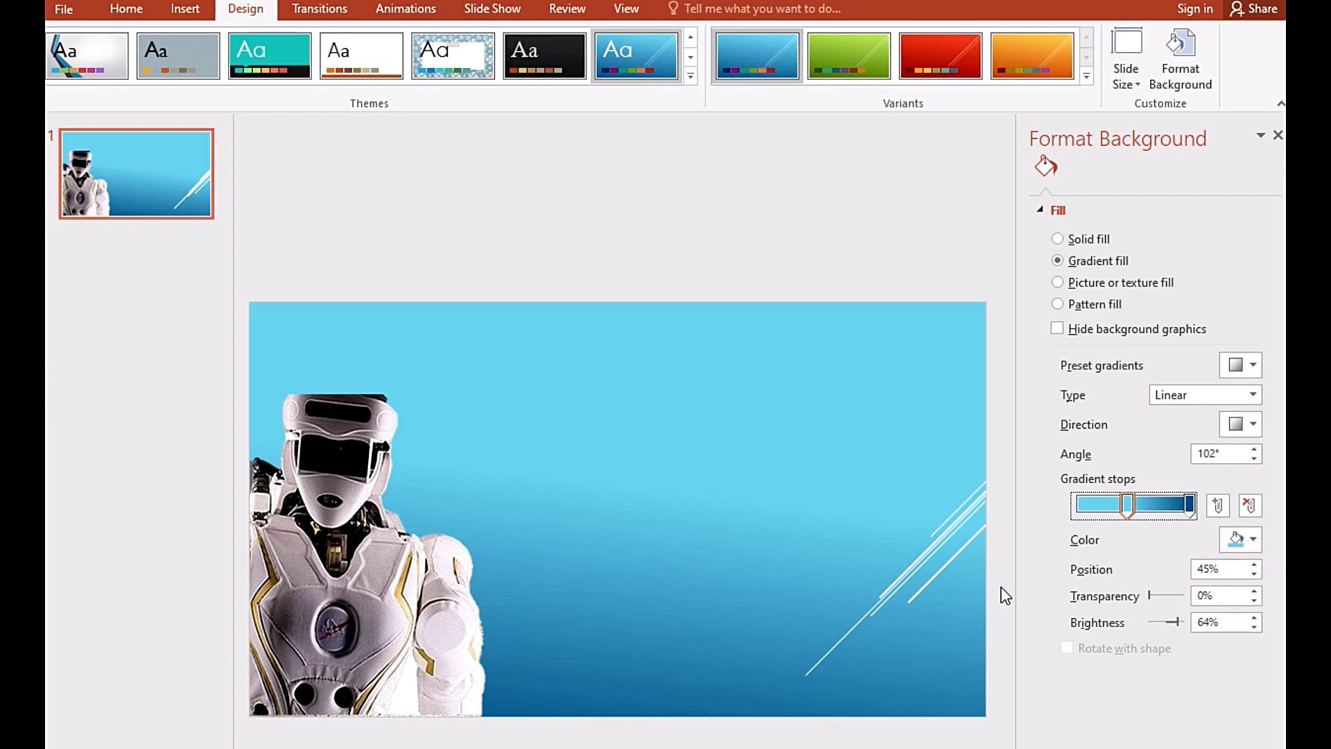
left_click(1039, 52)
left_click_drag(1127, 505, 1103, 516)
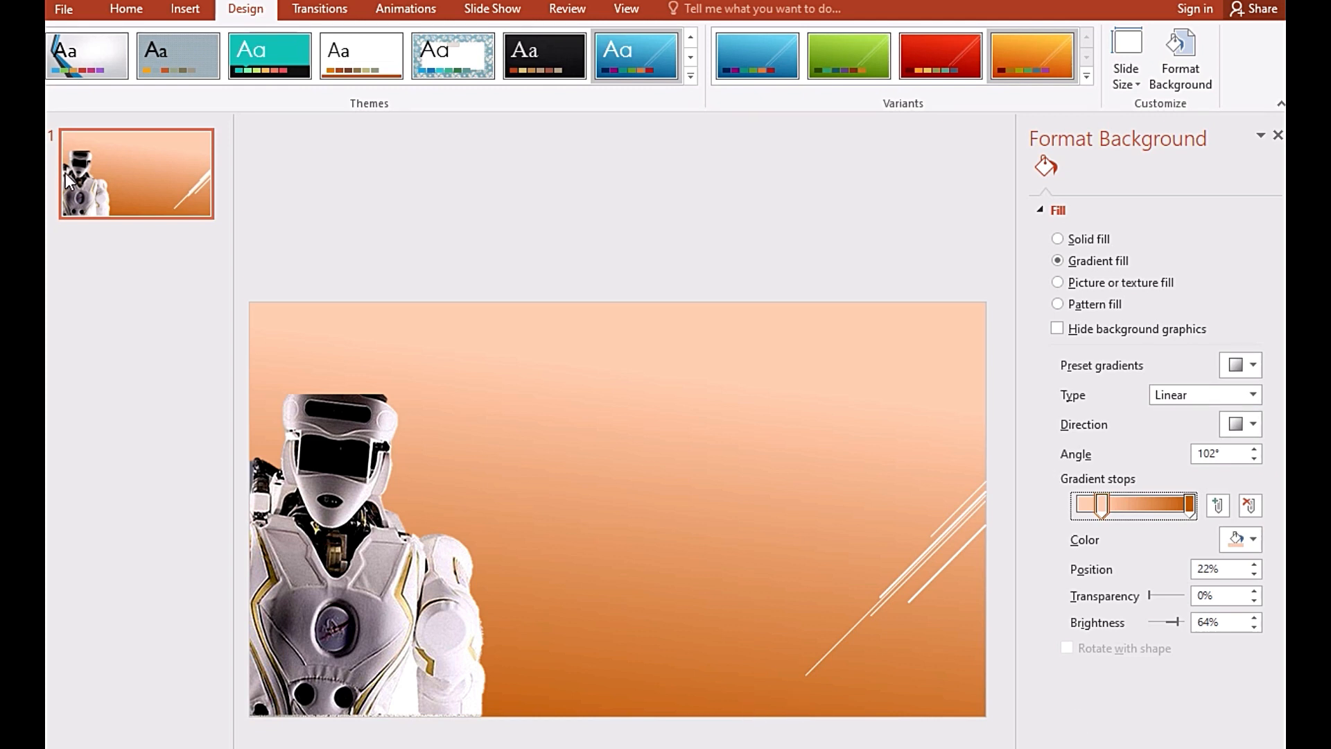
- Start saving the presentation to this PC and set the file type to JPEG File Interchange Format
left_click(65, 9)
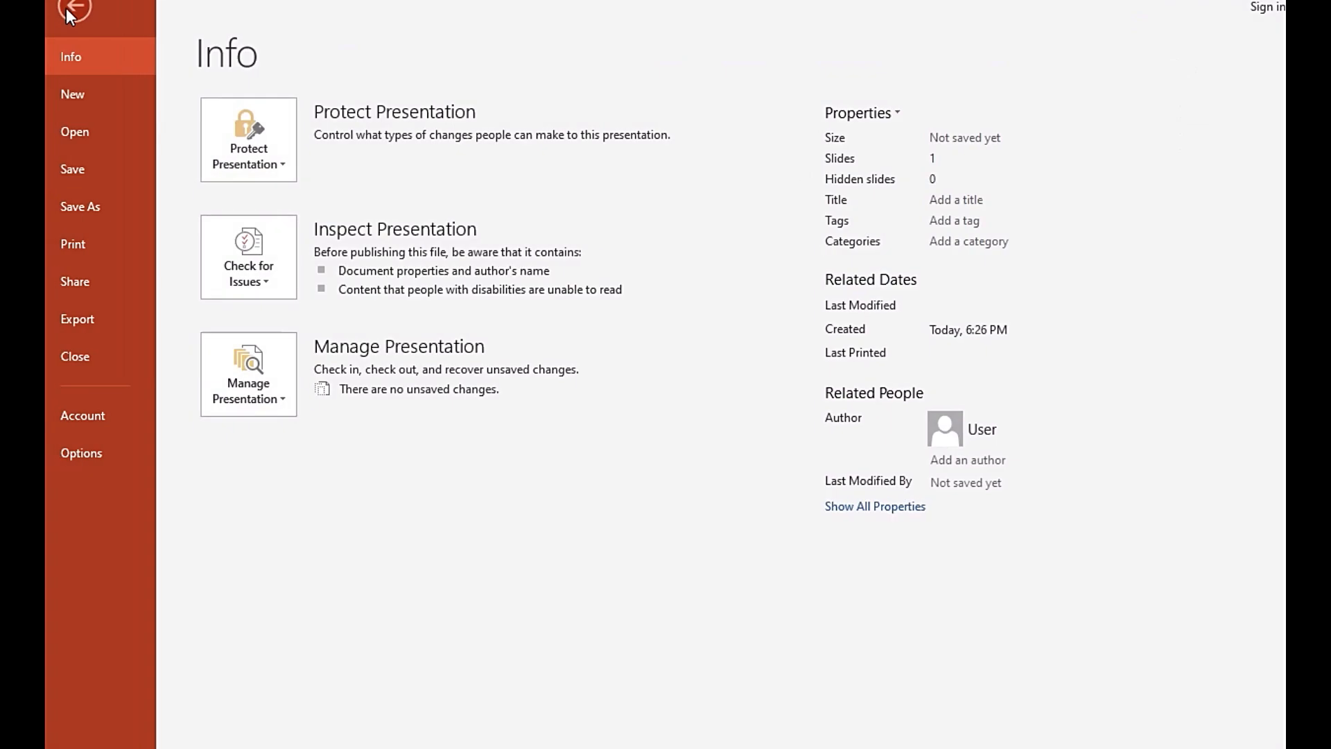
left_click(86, 168)
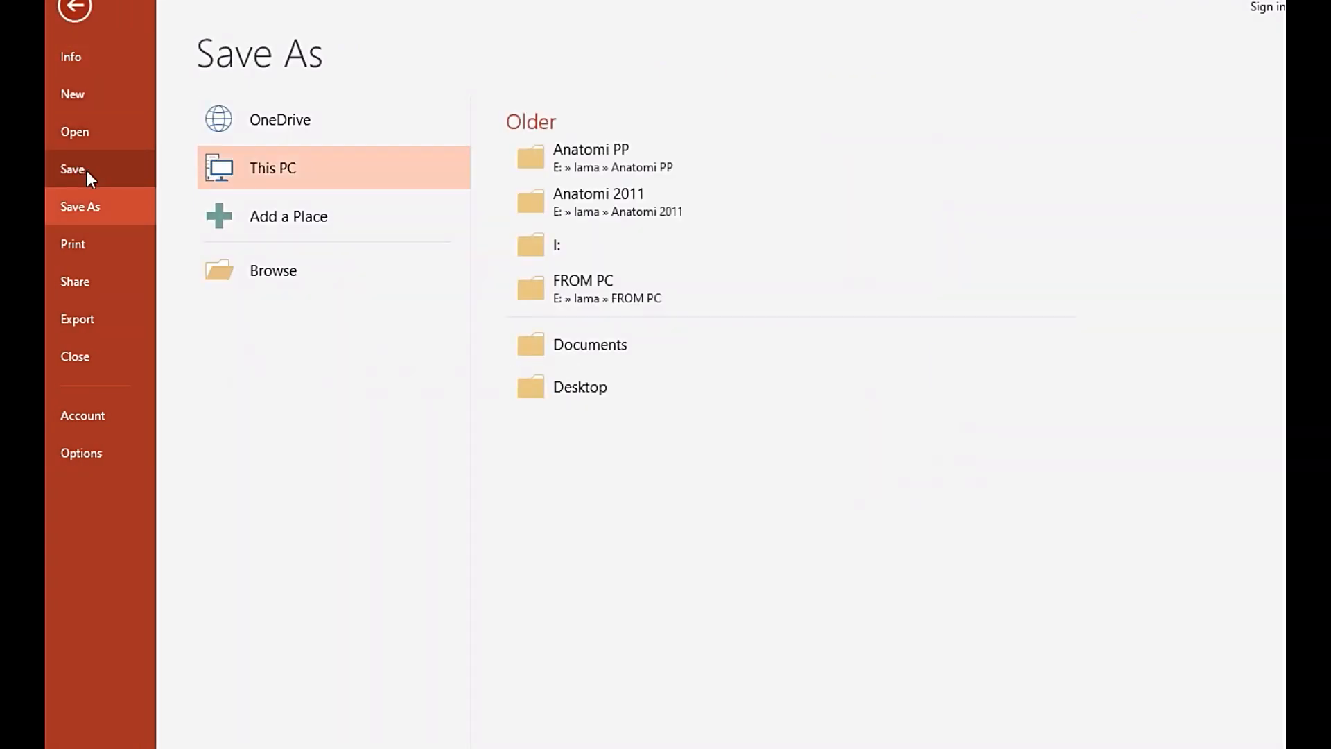
double_click(290, 166)
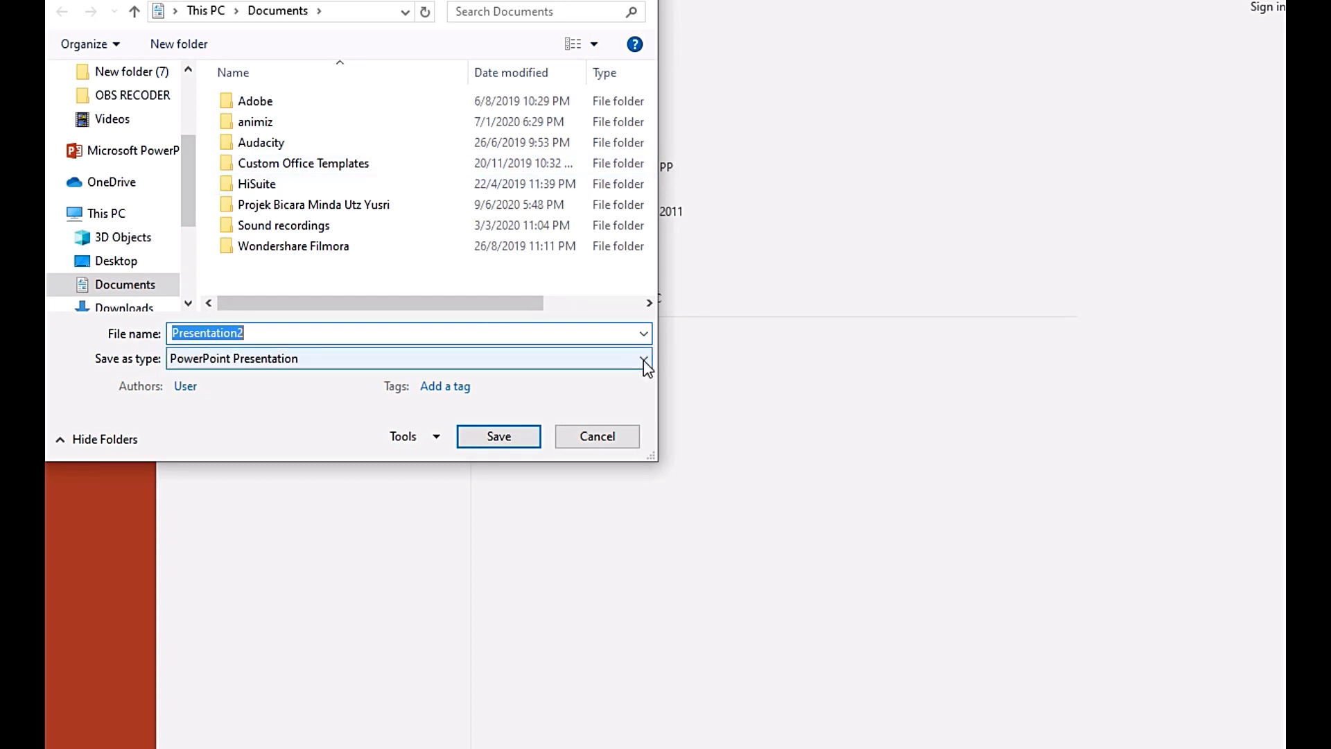
left_click(644, 360)
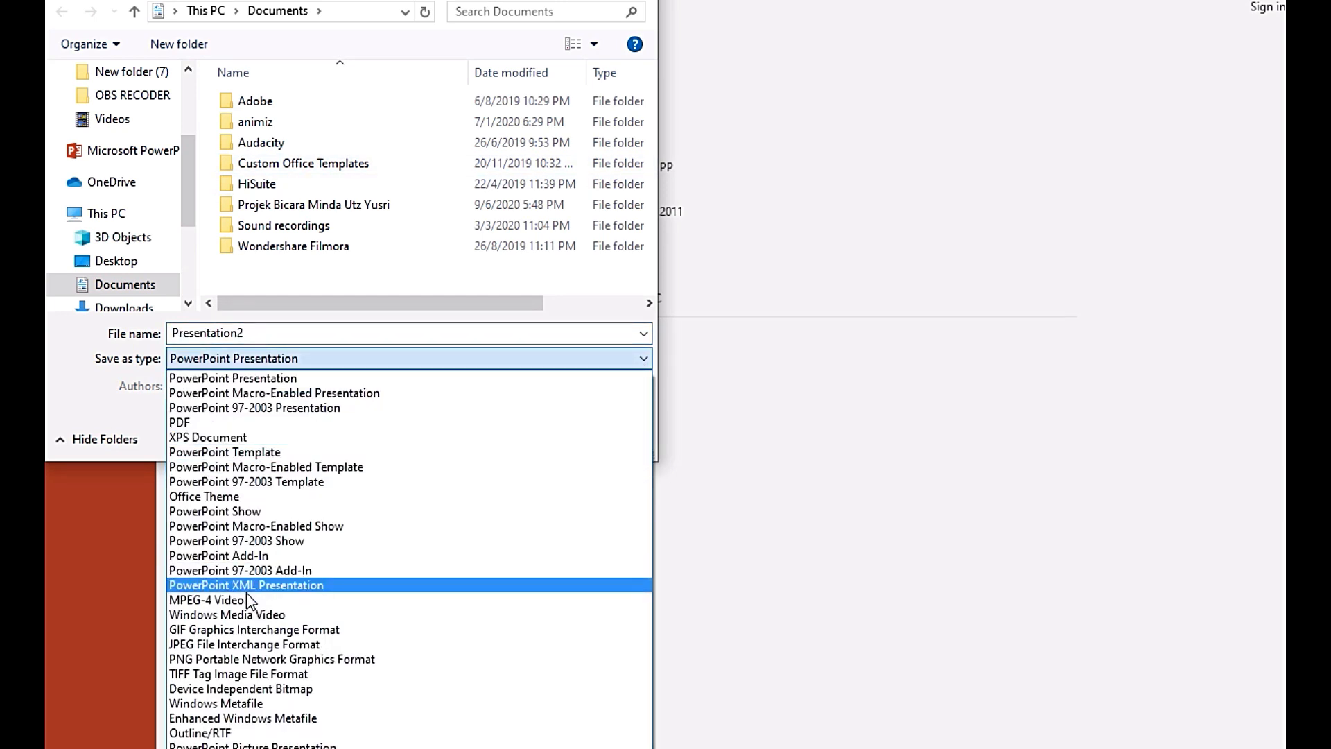
left_click(246, 644)
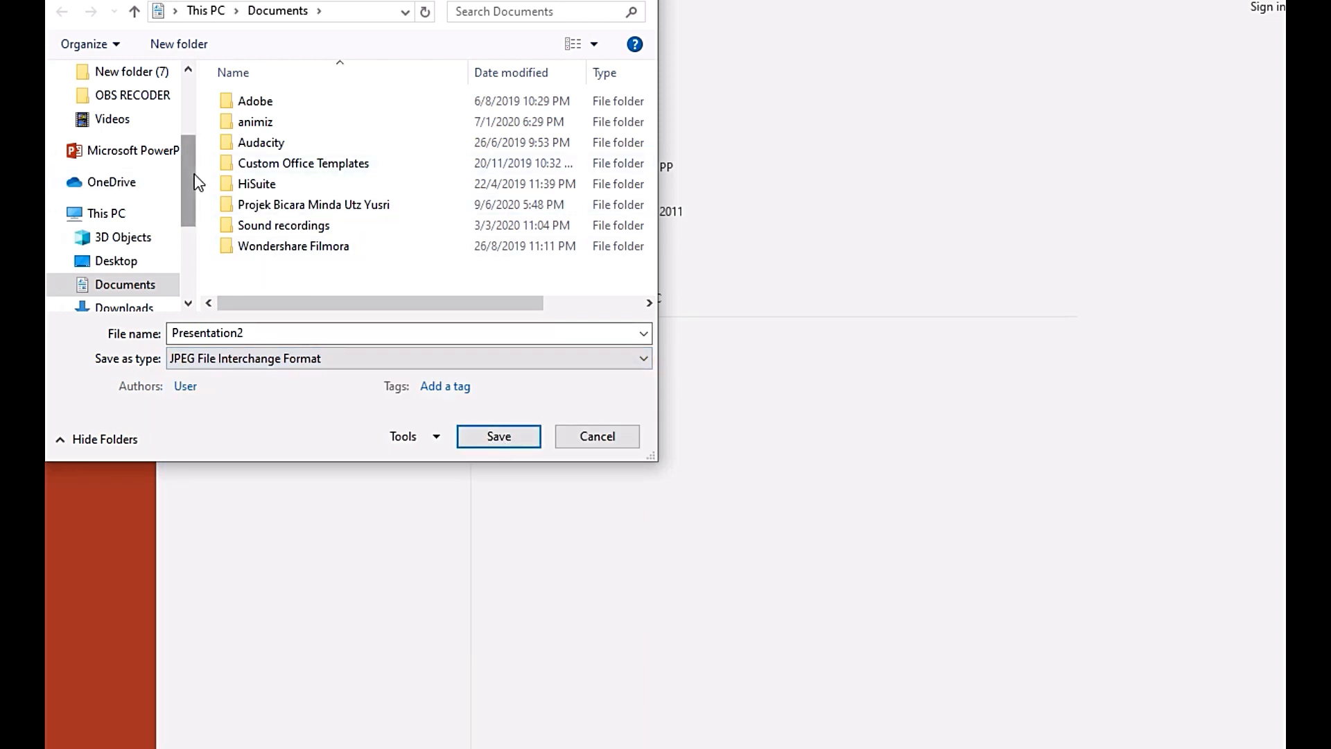
- Save the JPEG to the Desktop as Presentation2, exporting only the current slide
left_click_drag(195, 181, 186, 133)
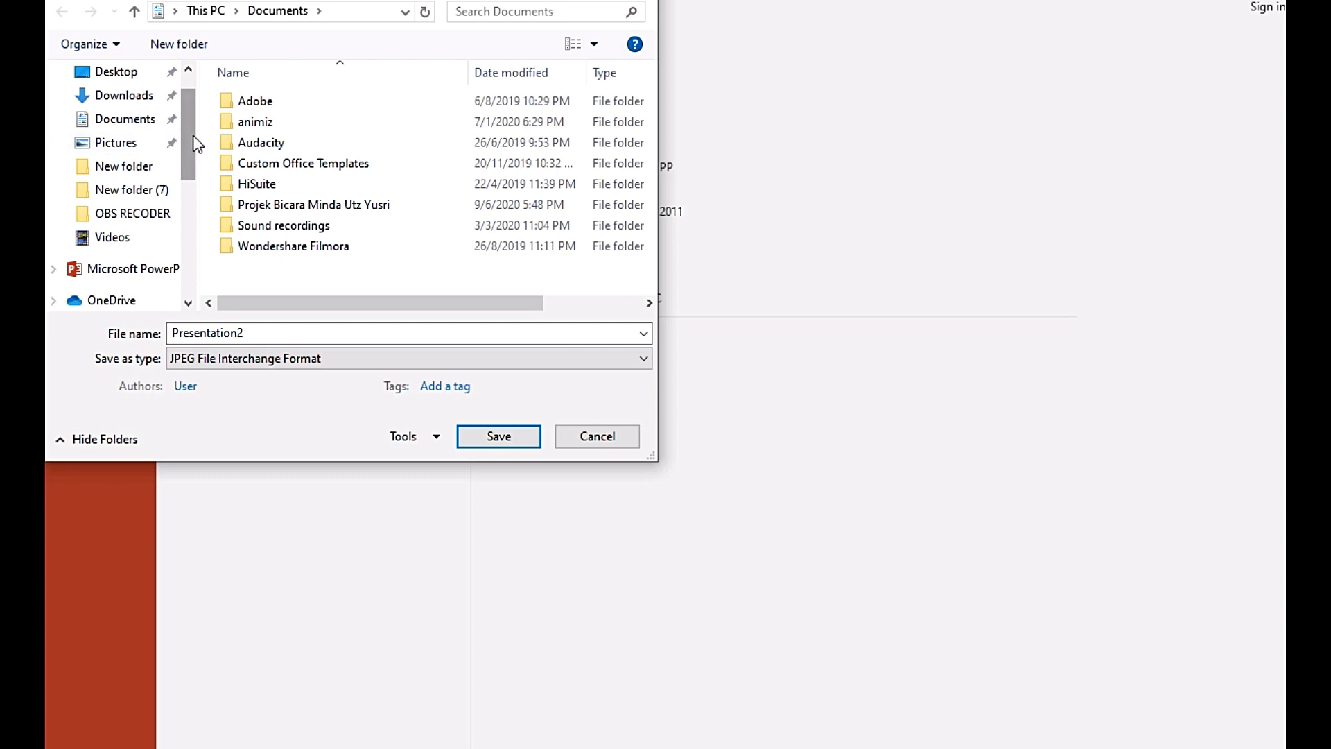
scroll(160, 131, "up", 1)
left_click(132, 112)
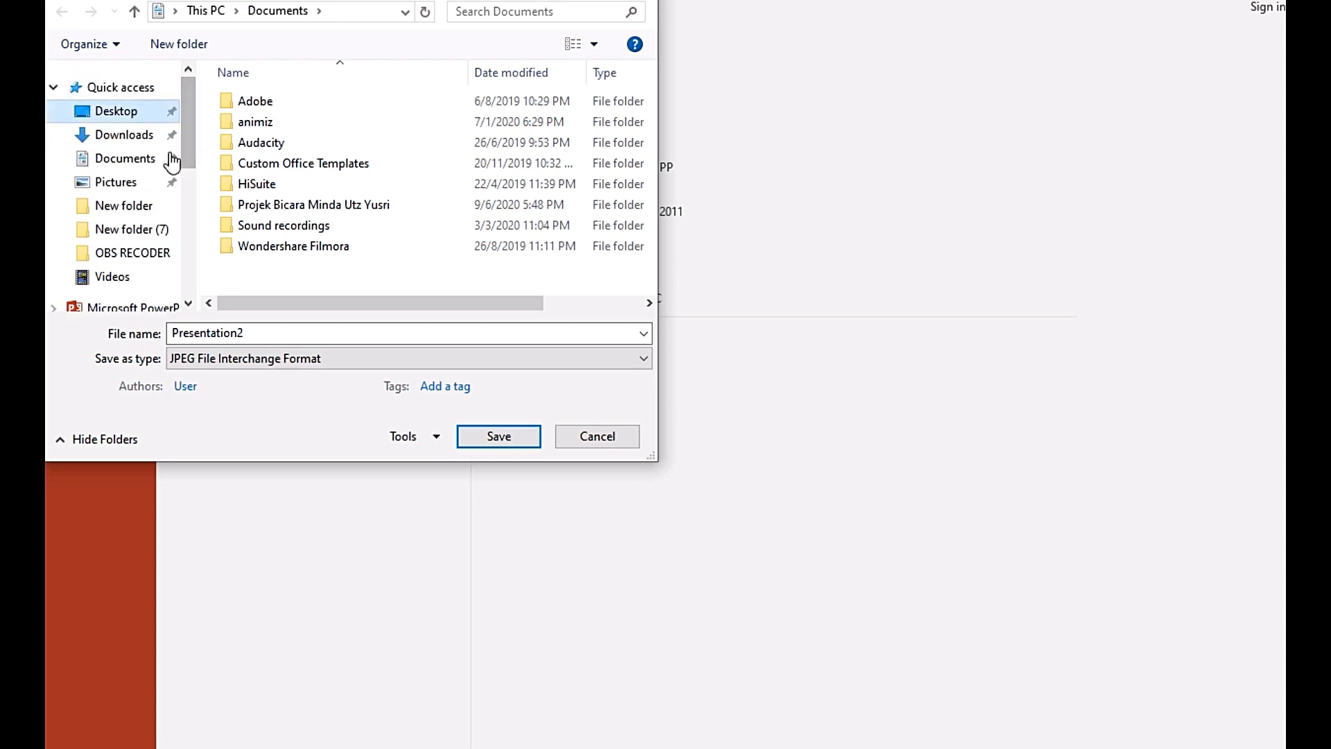
left_click(497, 444)
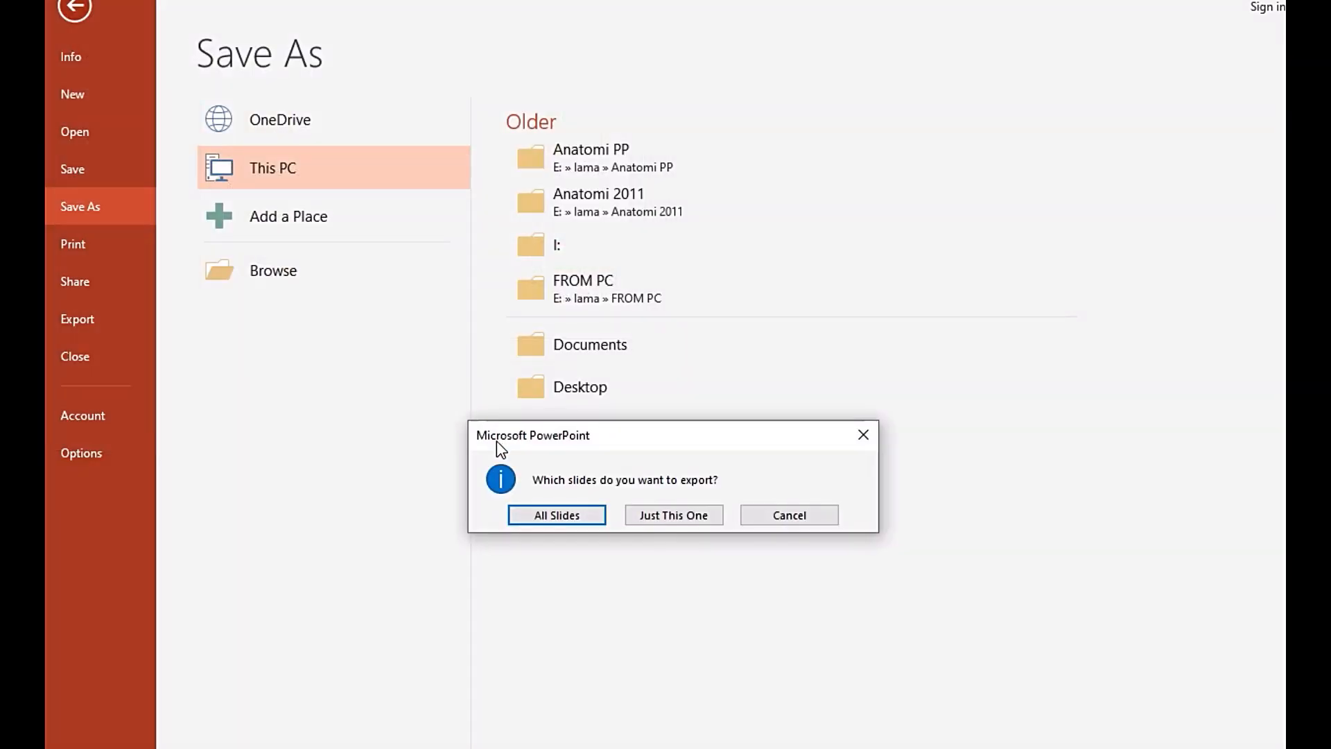
left_click(646, 525)
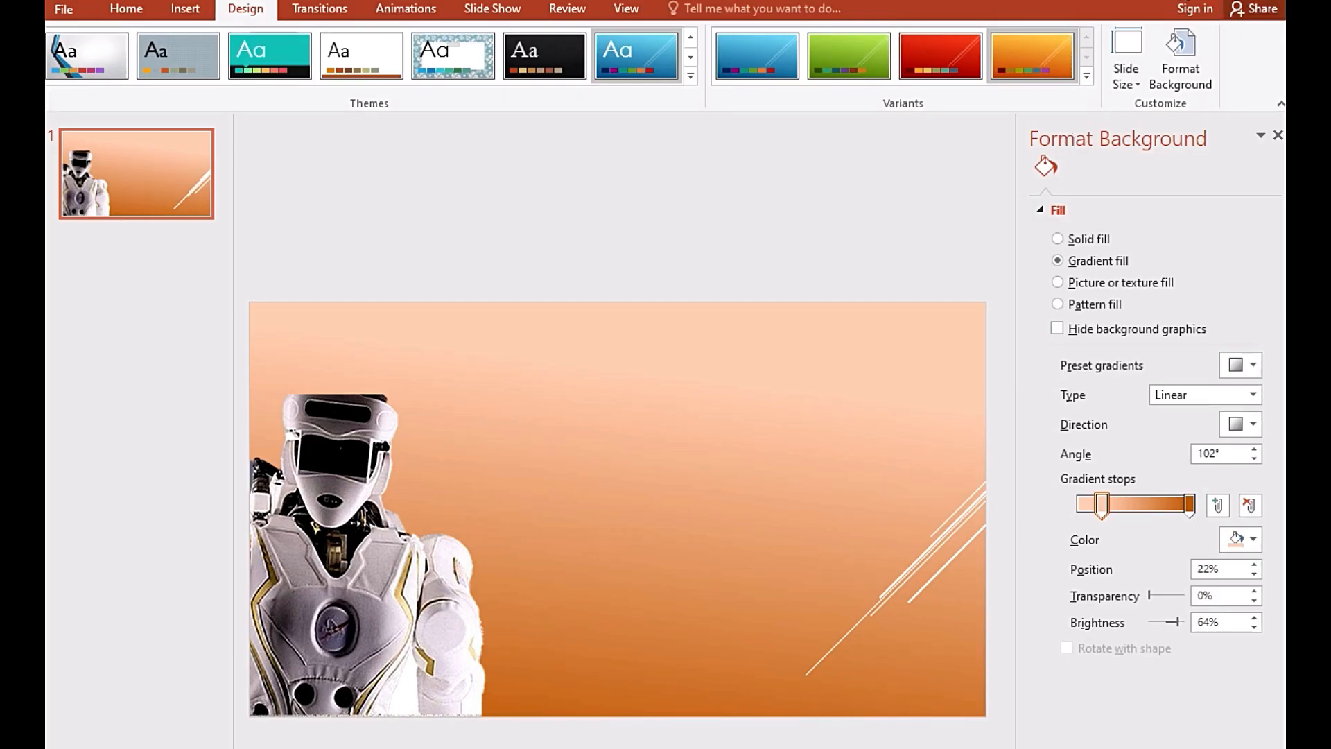
- Minimize the presentation window, view the exported Presentation2.jpg from the desktop in Photos, and close the viewer
left_click(1184, 0)
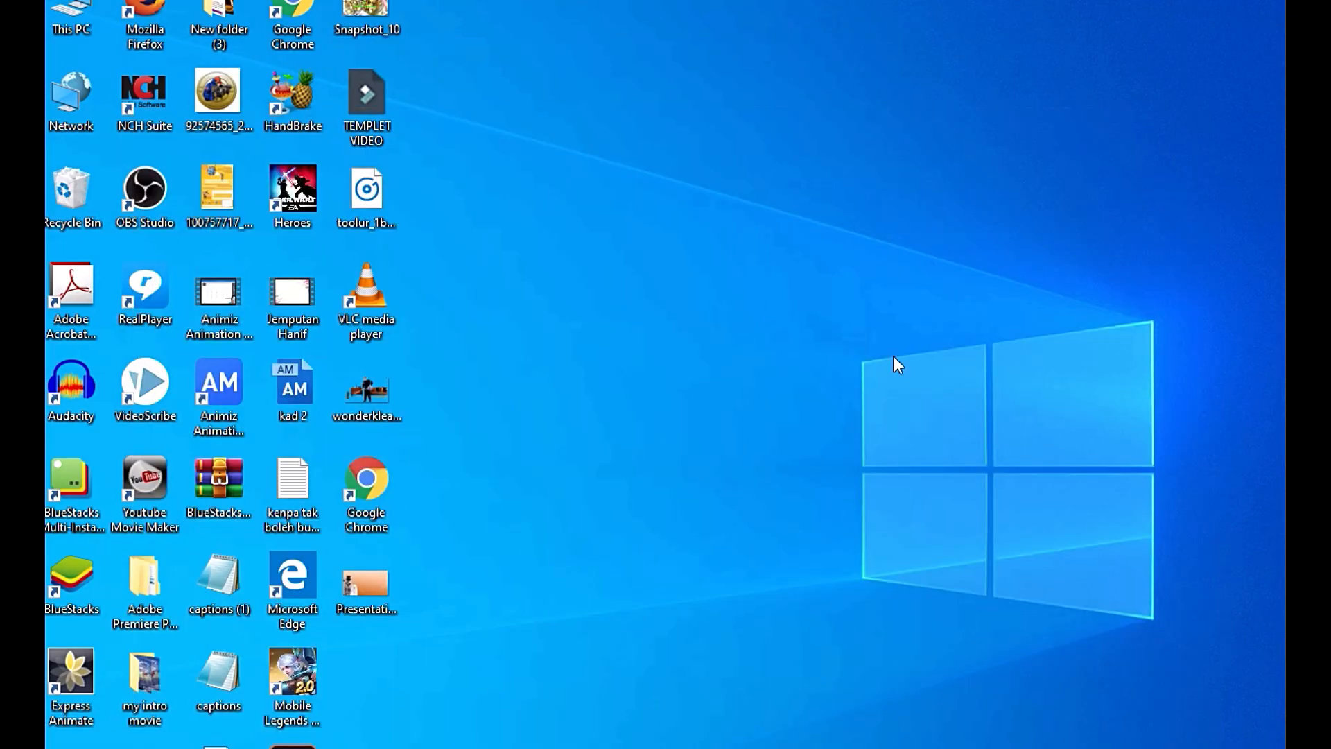
left_click(368, 590)
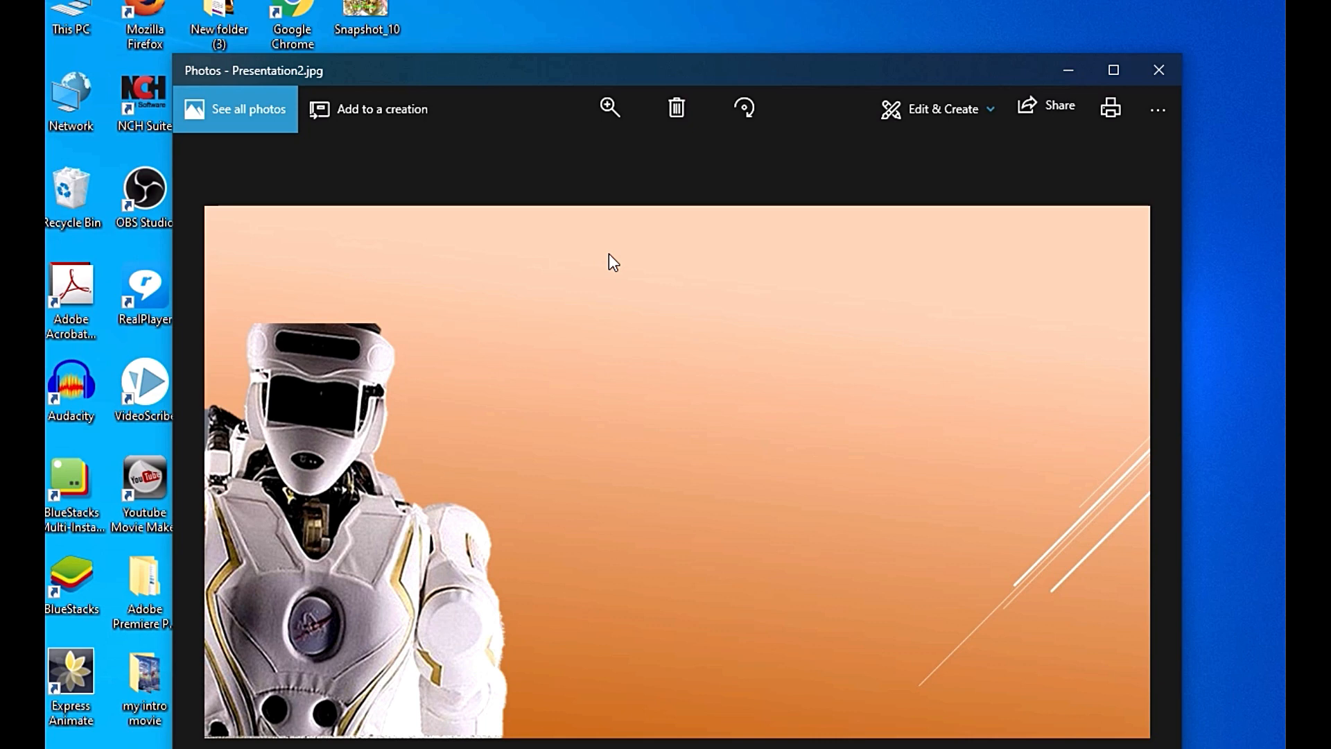
left_click(1162, 74)
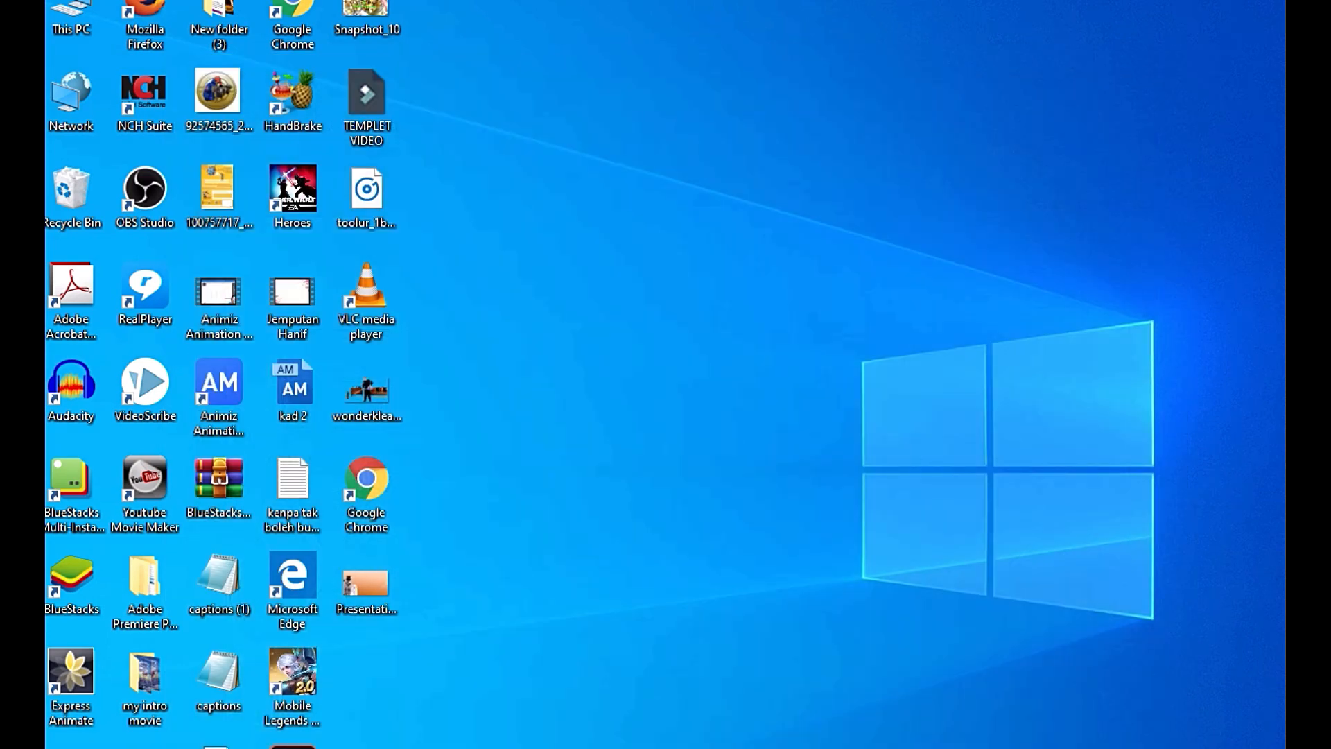